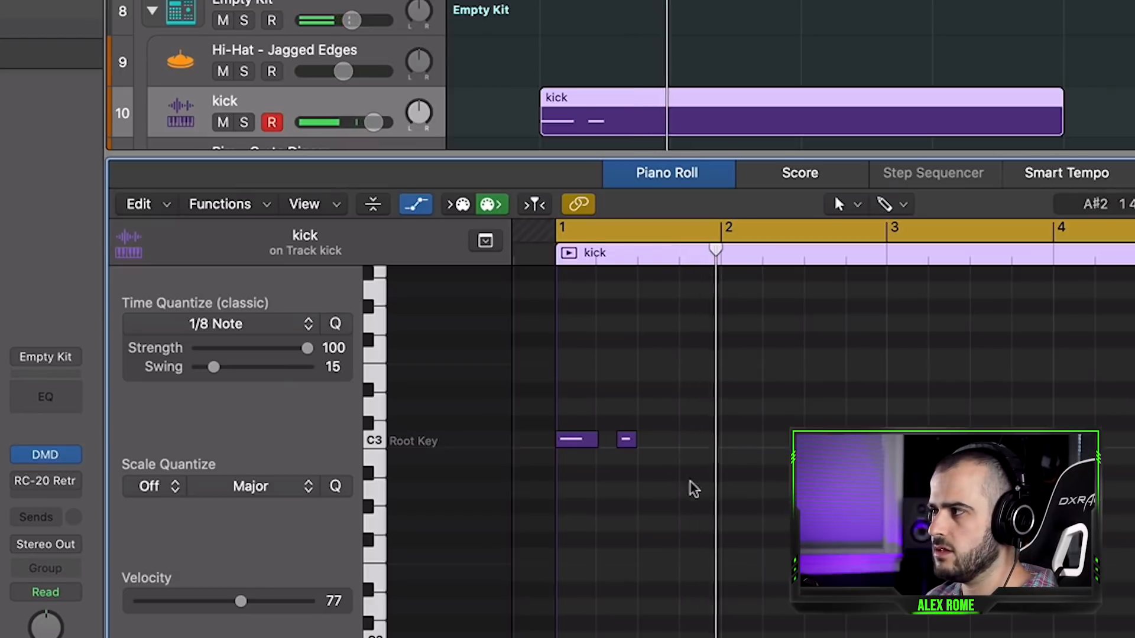
Repeat the two kick notes of bar 1 through all four bars of the kick region and play the result.
left_click_drag(697, 485, 562, 439)
key("super+r")
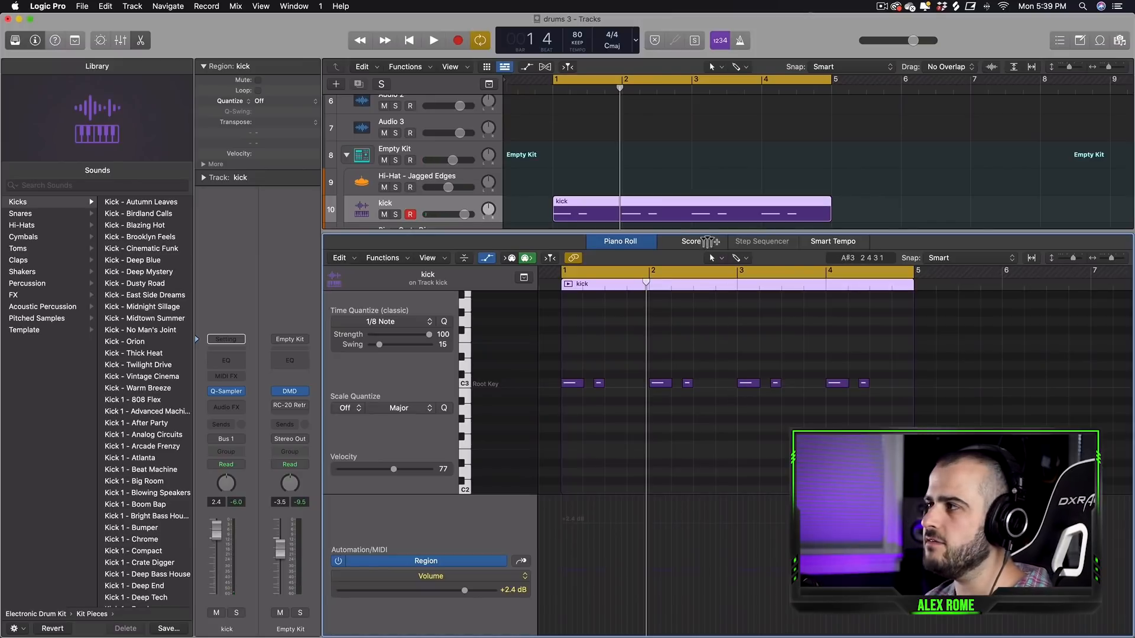
left_click_drag(658, 230, 650, 257)
key("space")
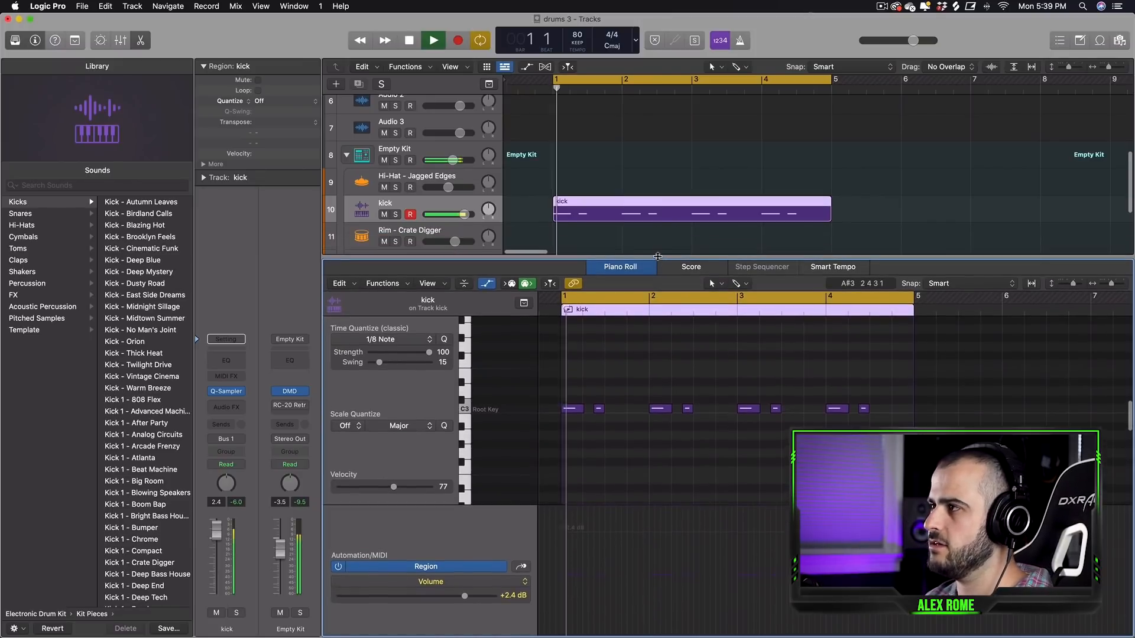
key("space")
key("e")
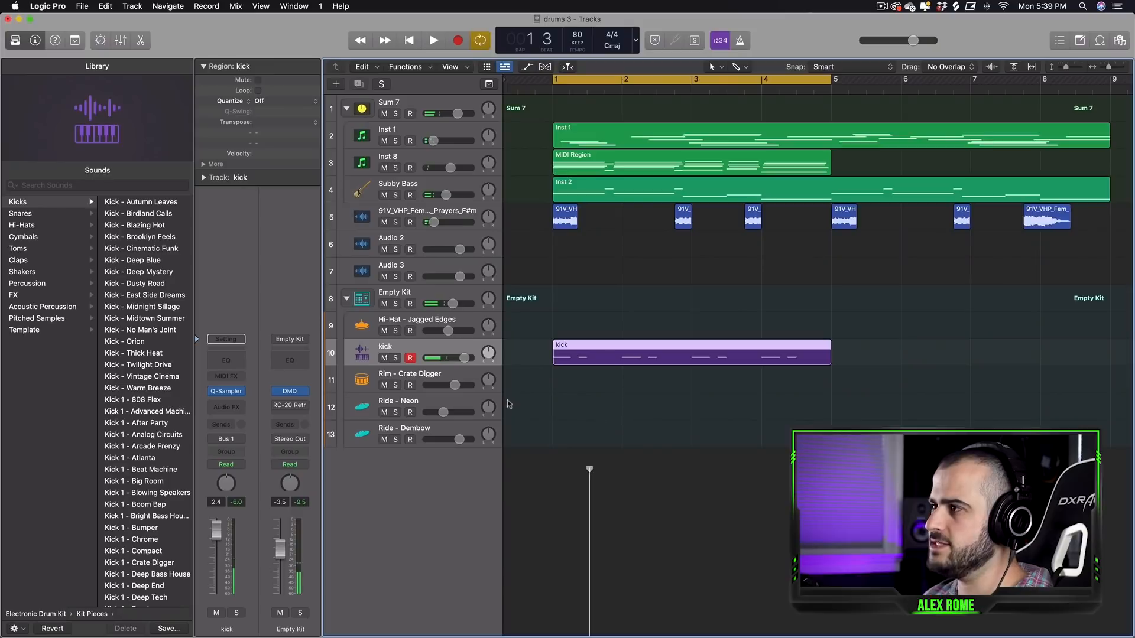
Create a four-bar region on the Rim - Crate Digger track and open it for note editing.
left_click(452, 376)
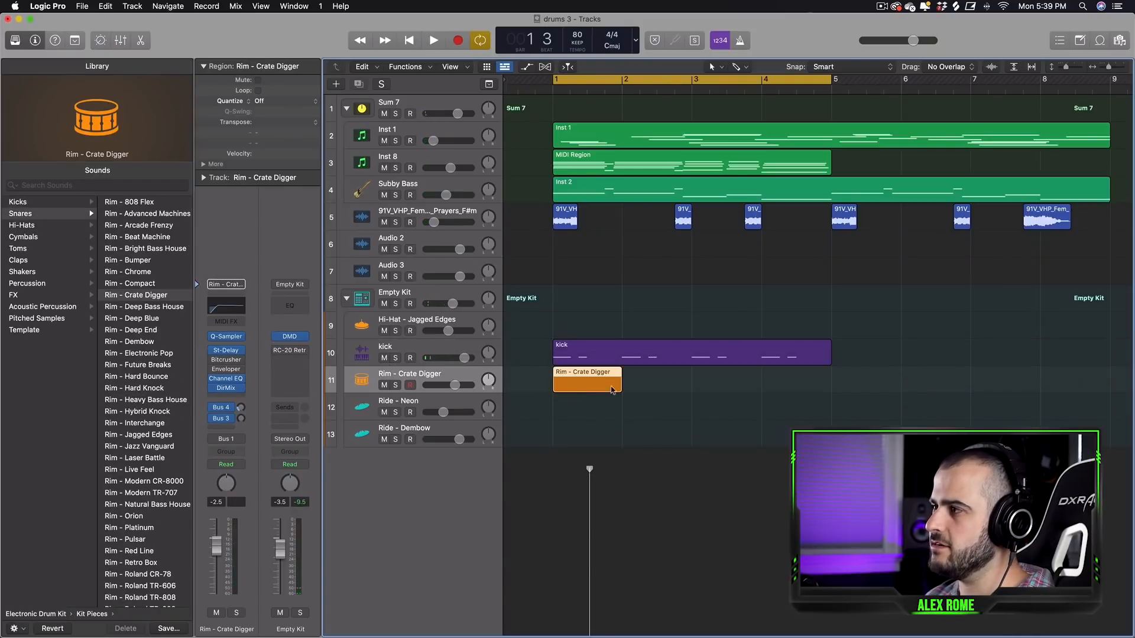
left_click_drag(621, 389, 830, 388)
key("e")
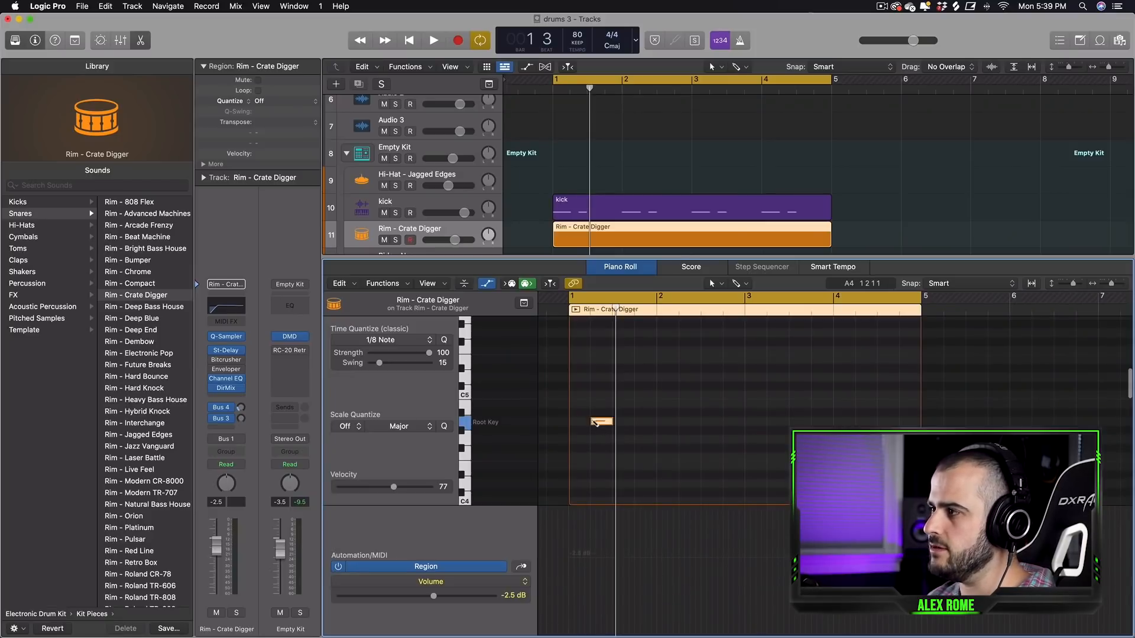
Add rim notes at A4 on beats 2 and 4 of bar 1 and repeat them through all four bars.
left_click(596, 423)
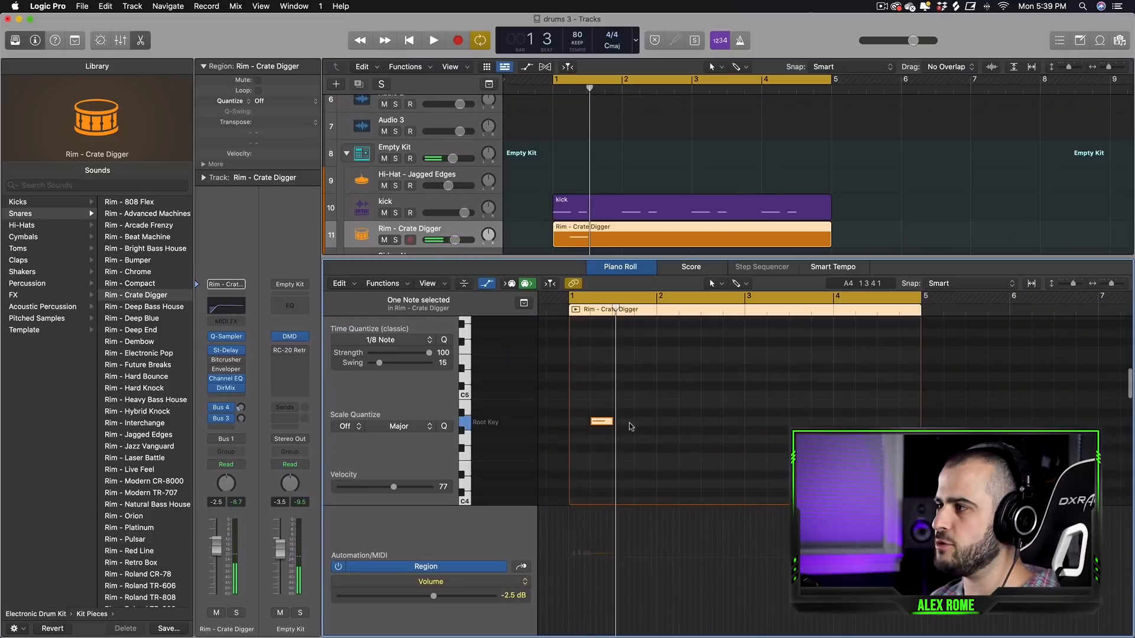
left_click(688, 440)
key("space")
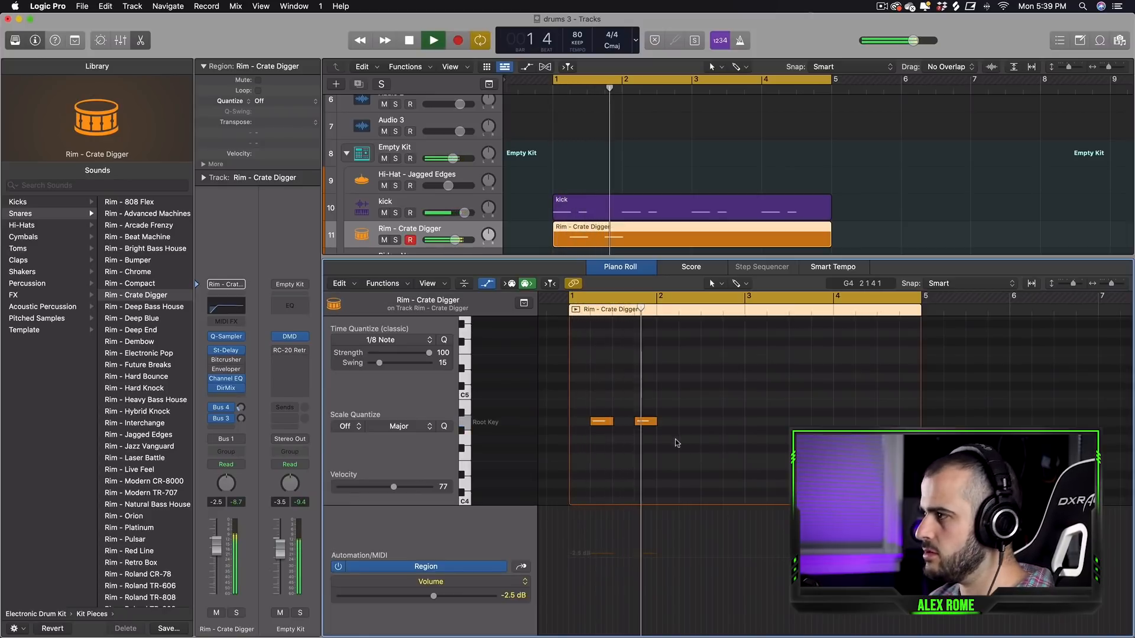
key("space")
left_click_drag(677, 442, 591, 422)
key("super+r")
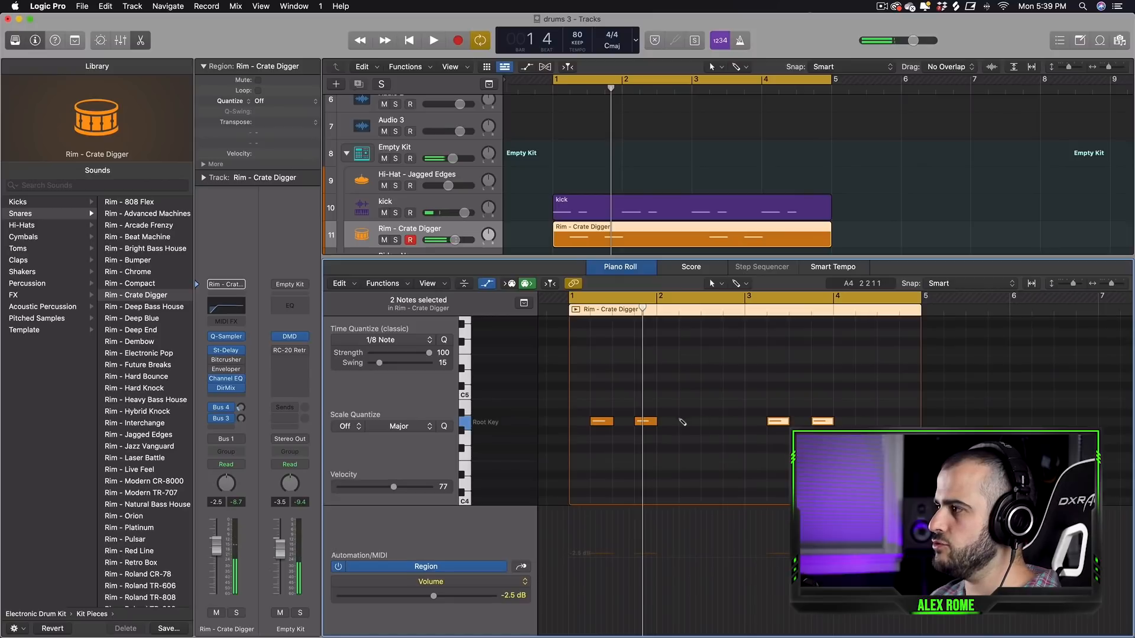
left_click(684, 422)
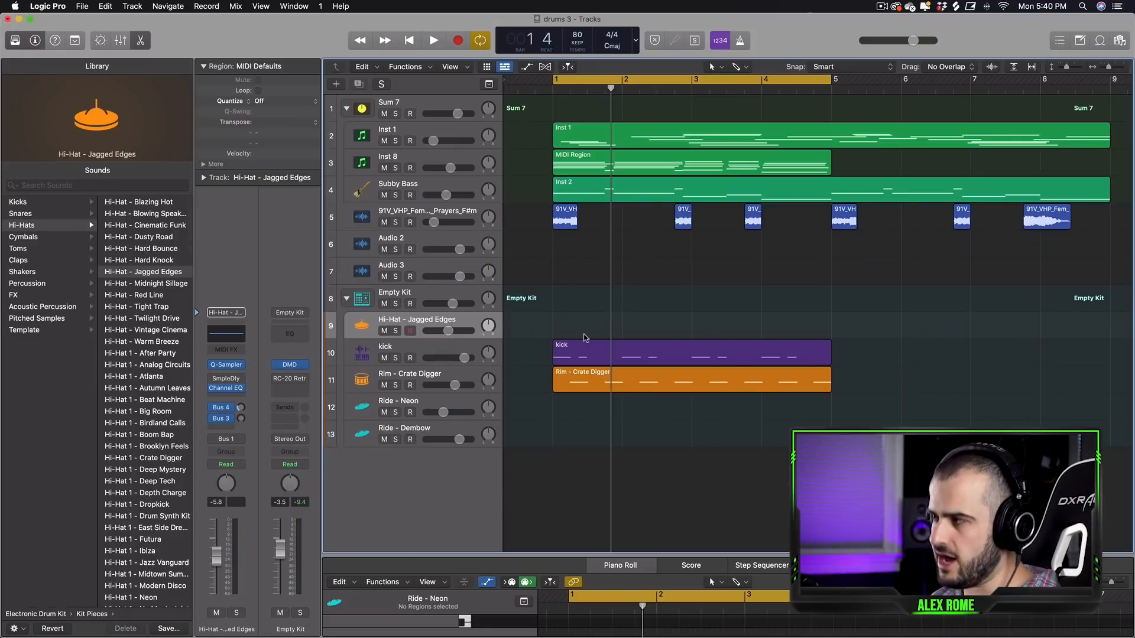
Create a four-bar Hi-Hat - Jagged Edges region and add eighth notes on C3 from the start of bar 1.
double_click(580, 324)
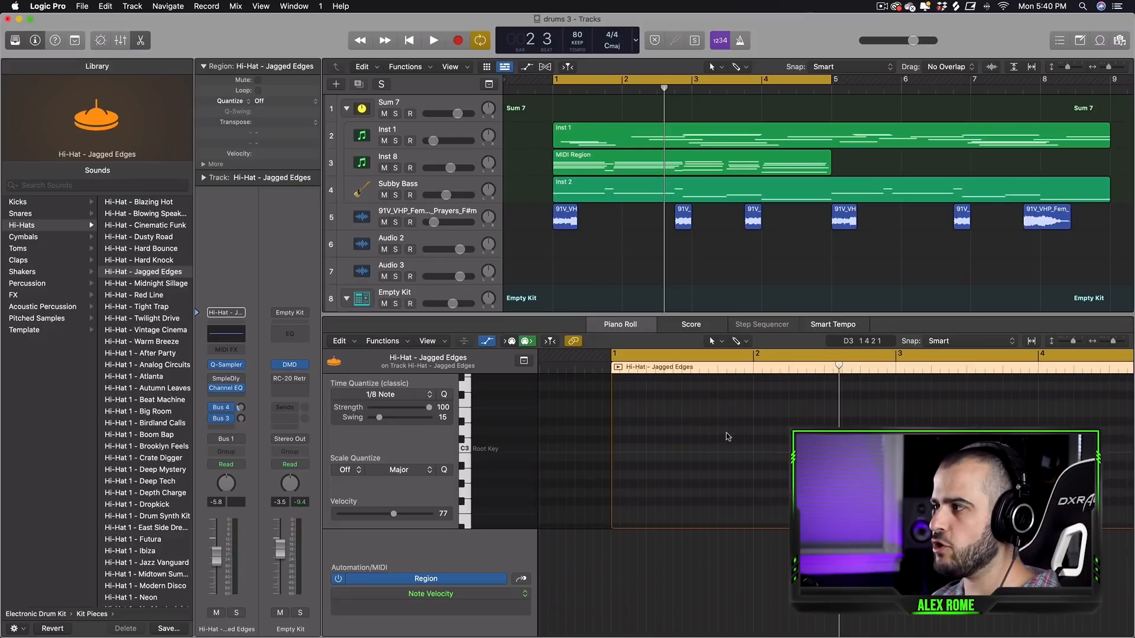
left_click(621, 450, "super")
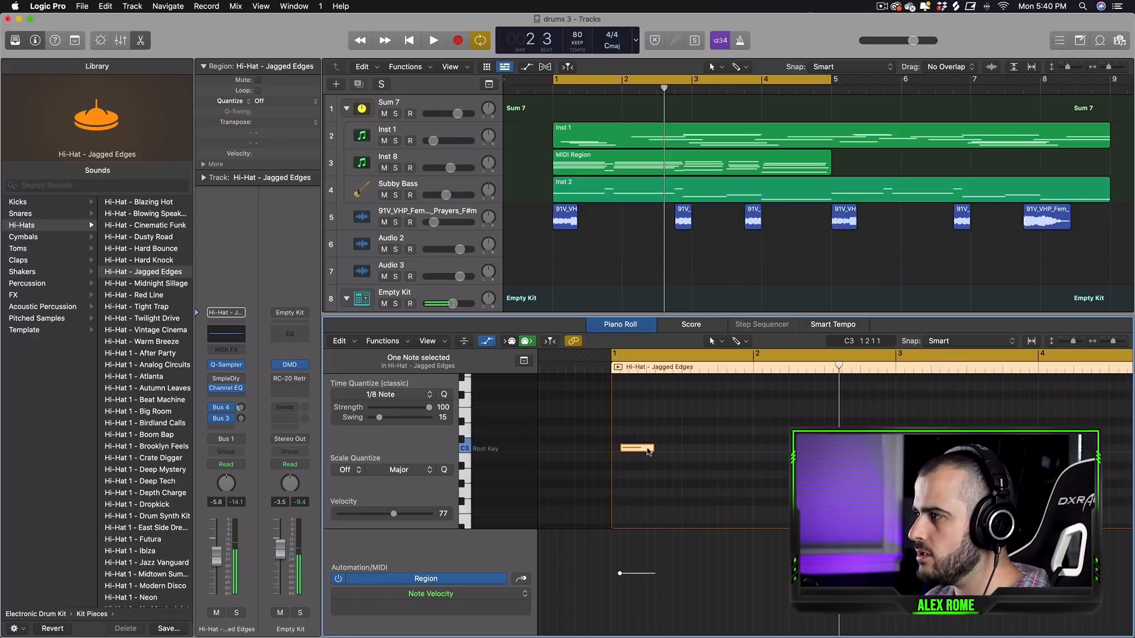
left_click_drag(649, 451, 627, 453)
left_click(636, 450, "super")
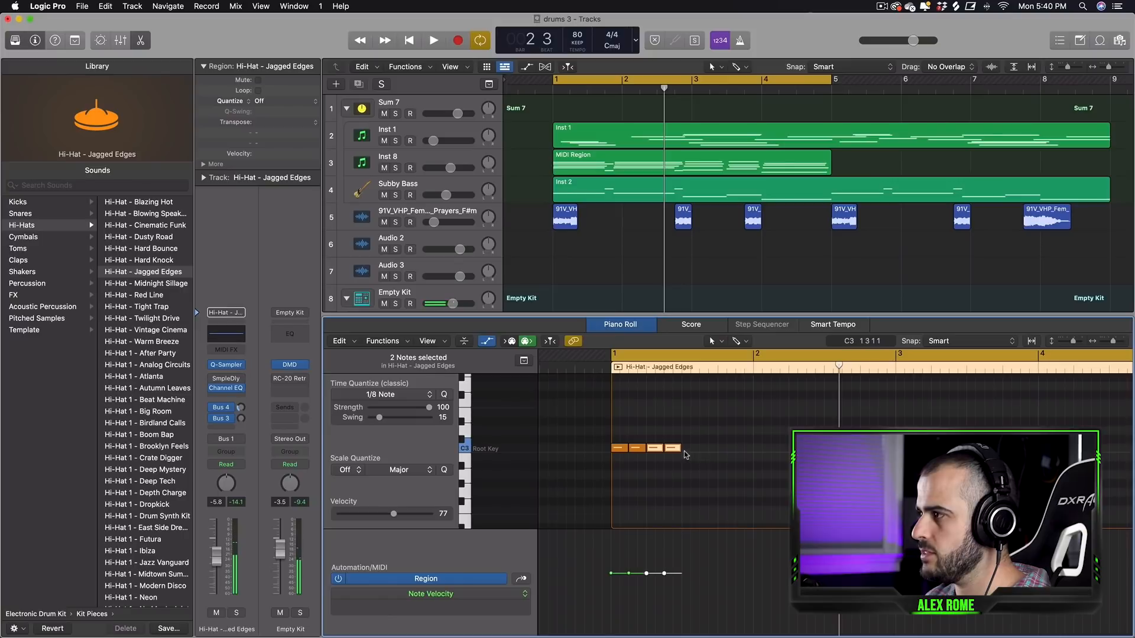
Repeat the eighth-note hi-hats through all four bars and lower the hi-hat track's volume to -10.8 dB during playback.
left_click_drag(755, 355, 612, 361)
key("super+a")
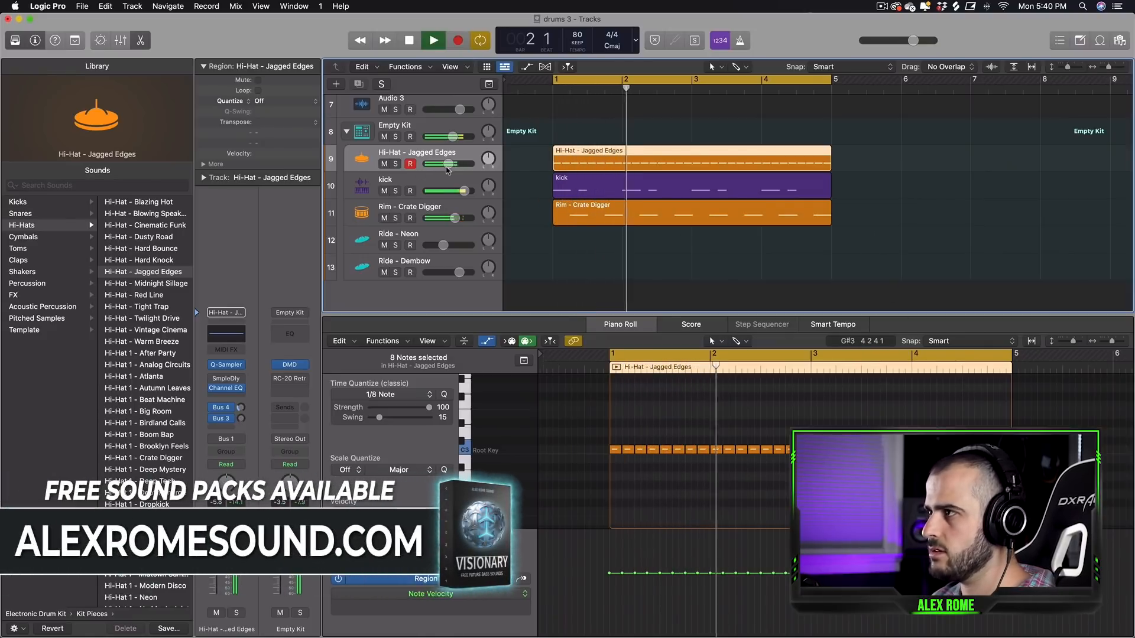
left_click_drag(449, 163, 443, 164)
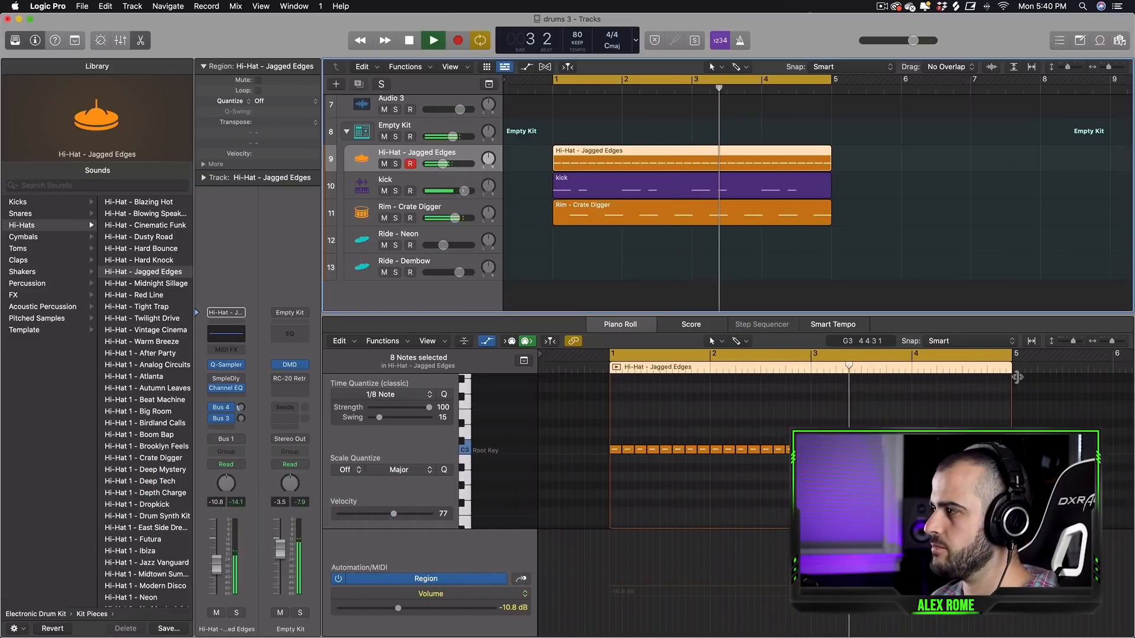
key("space")
Select all the hi-hat notes and shorten them together to leave a small gap after each one.
left_click_drag(1112, 342, 1118, 343)
left_click(769, 398)
scroll(792, 387, "left", 3)
key("super+a")
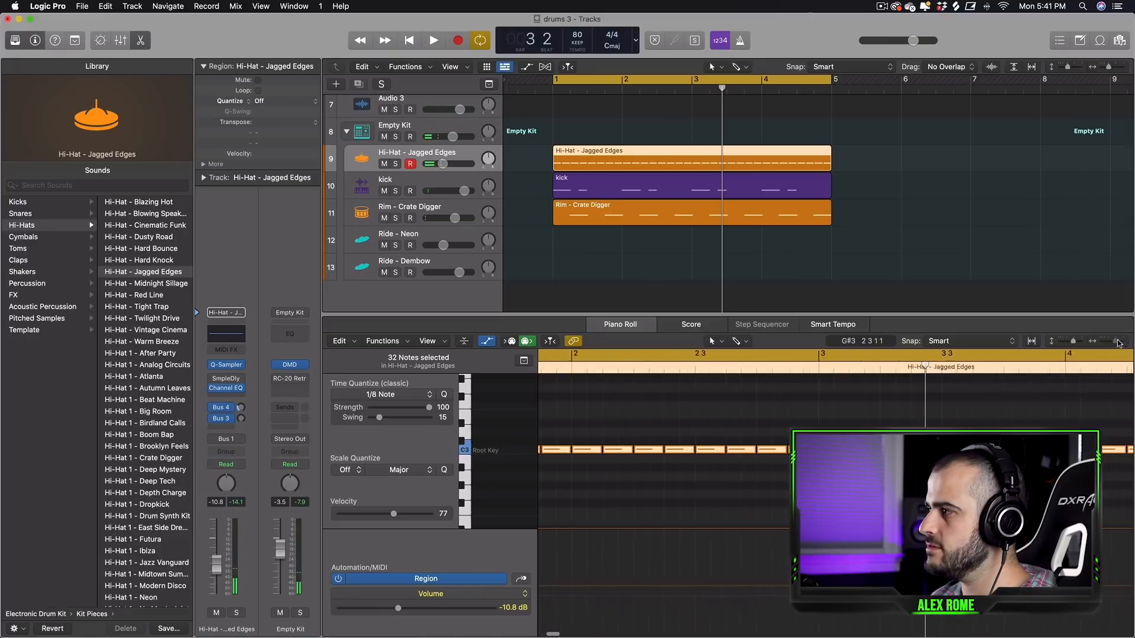
left_click_drag(906, 449, 901, 450)
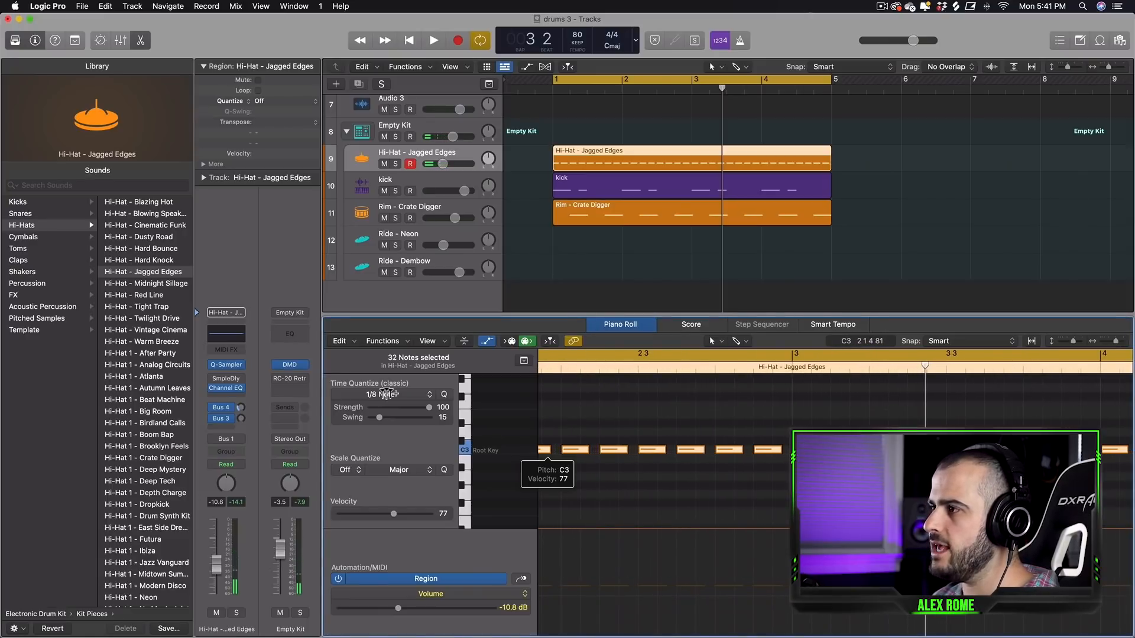
Try swing values of 0 and 44 on the 1/8-note quantized hi-hats, set the swing to 28, and play the beat.
left_click_drag(379, 417, 369, 419)
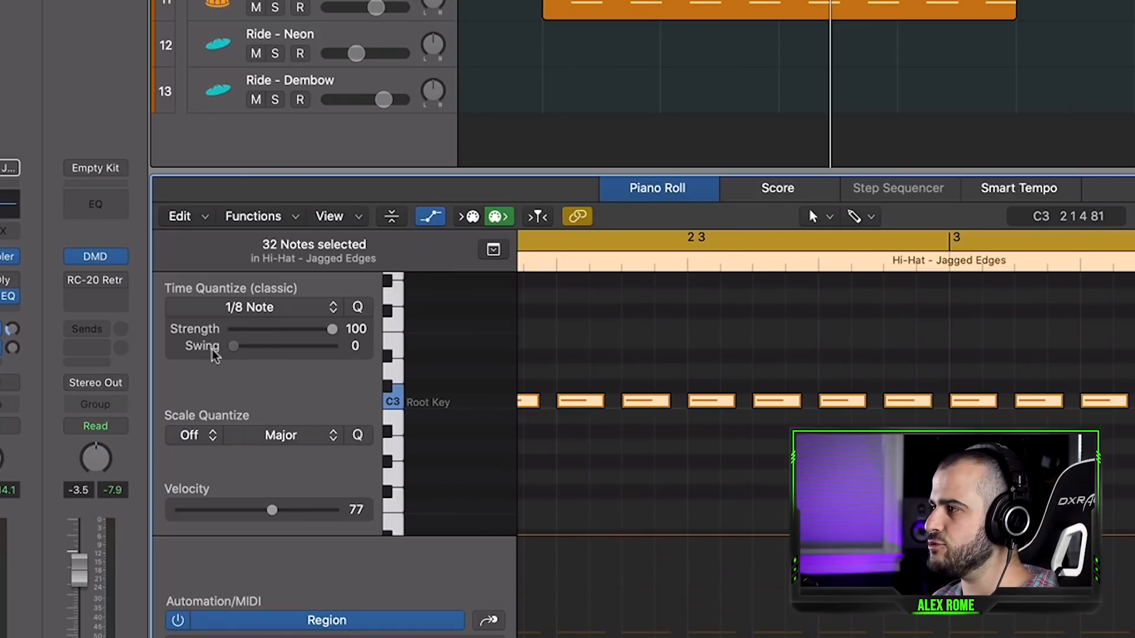
mouse_move(298, 352)
left_mouse_down()
mouse_move(345, 353)
mouse_move(249, 354)
mouse_move(308, 354)
left_mouse_up()
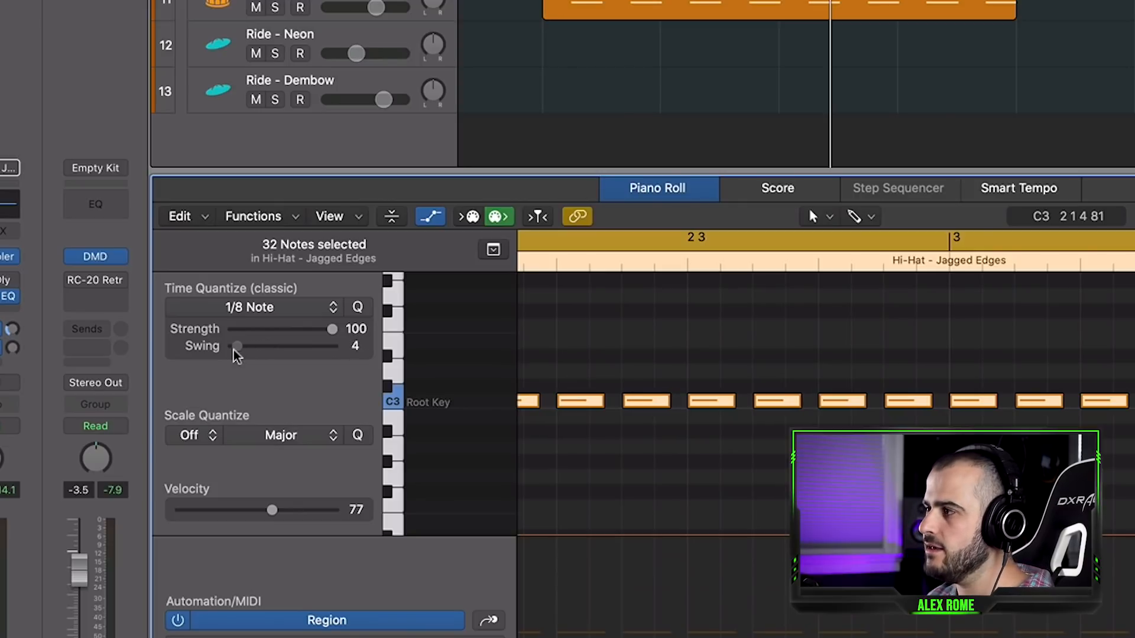
left_click_drag(277, 354, 275, 354)
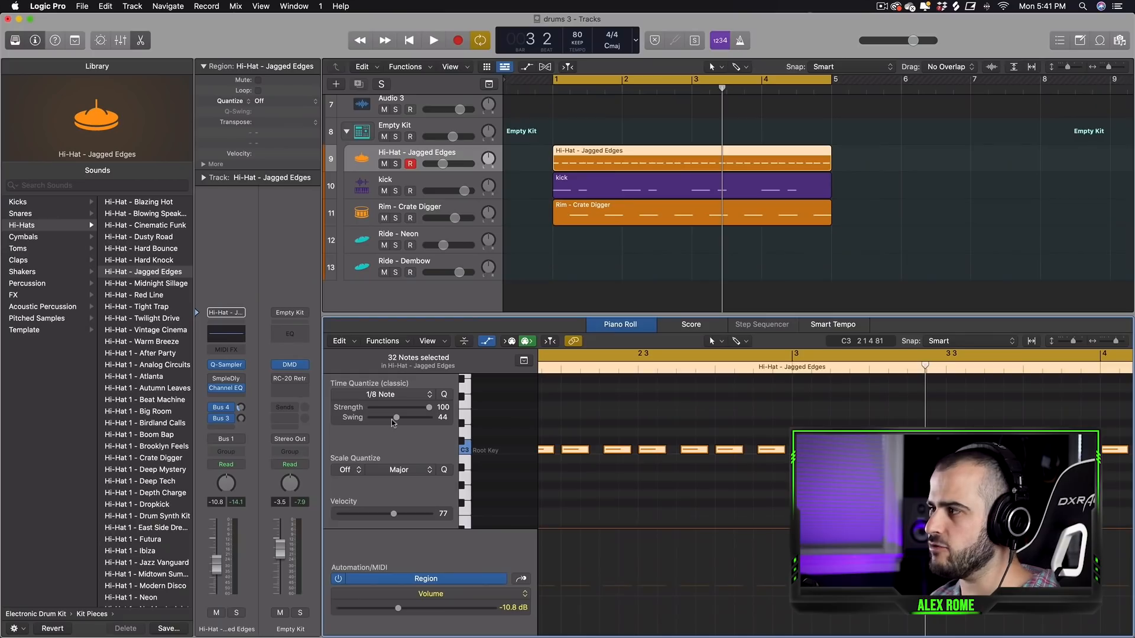
scroll(768, 575, "left", 5)
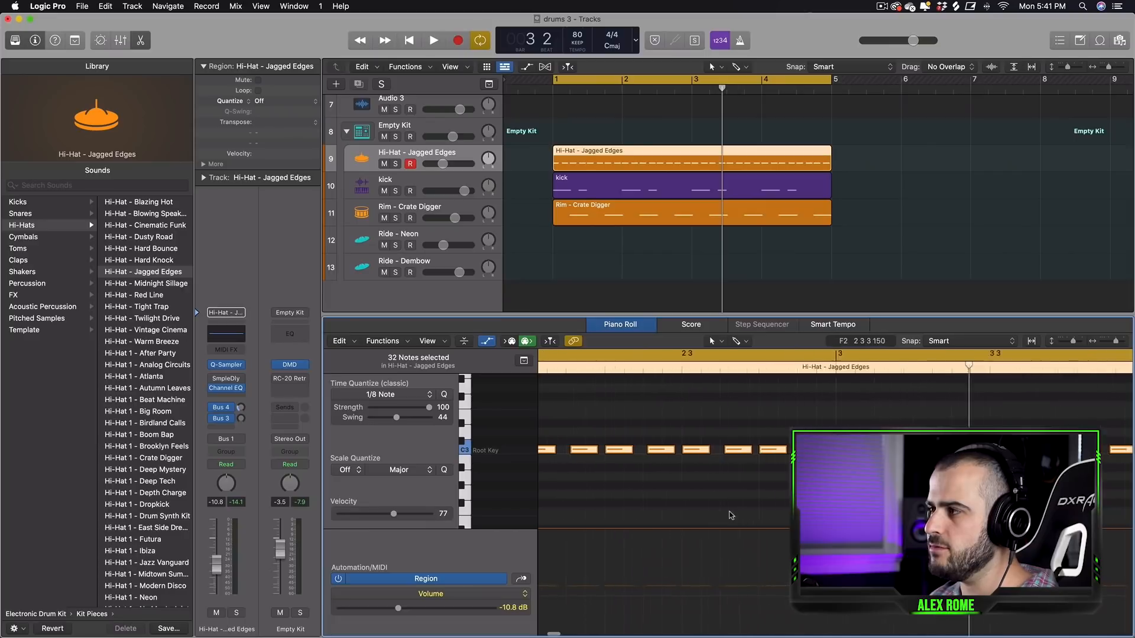
scroll(727, 512, "left", 6)
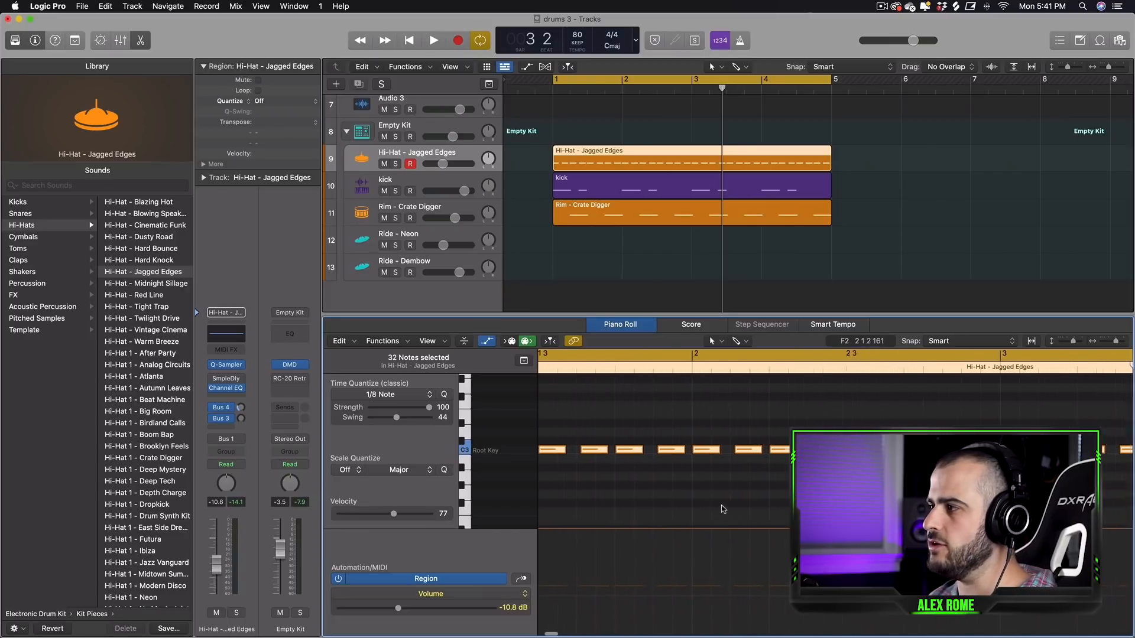
scroll(699, 500, "left", 1)
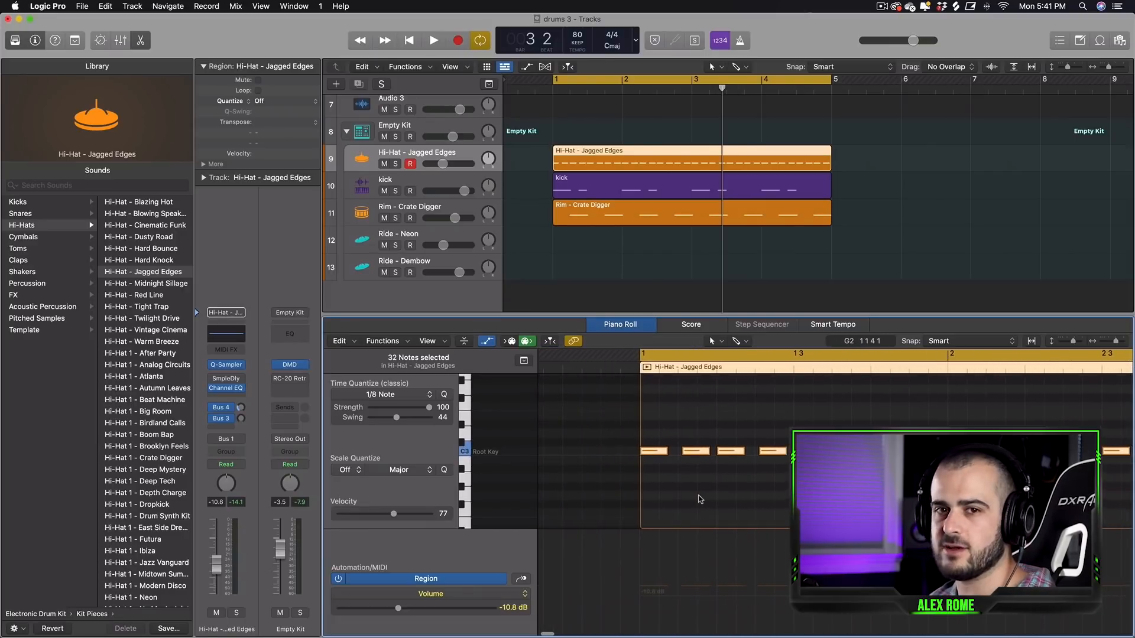
key("space")
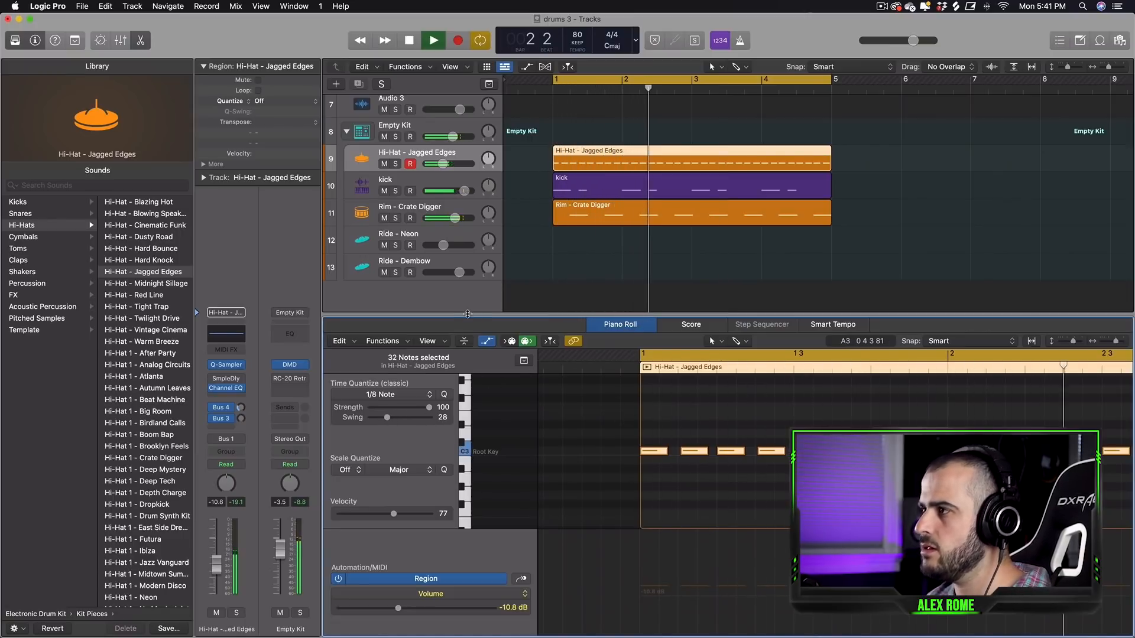
Create a four-bar Ride - Neon region and add three C3 notes in bar 1, three sixteenths apart, ending on beat 3.
left_click_drag(470, 318, 471, 614)
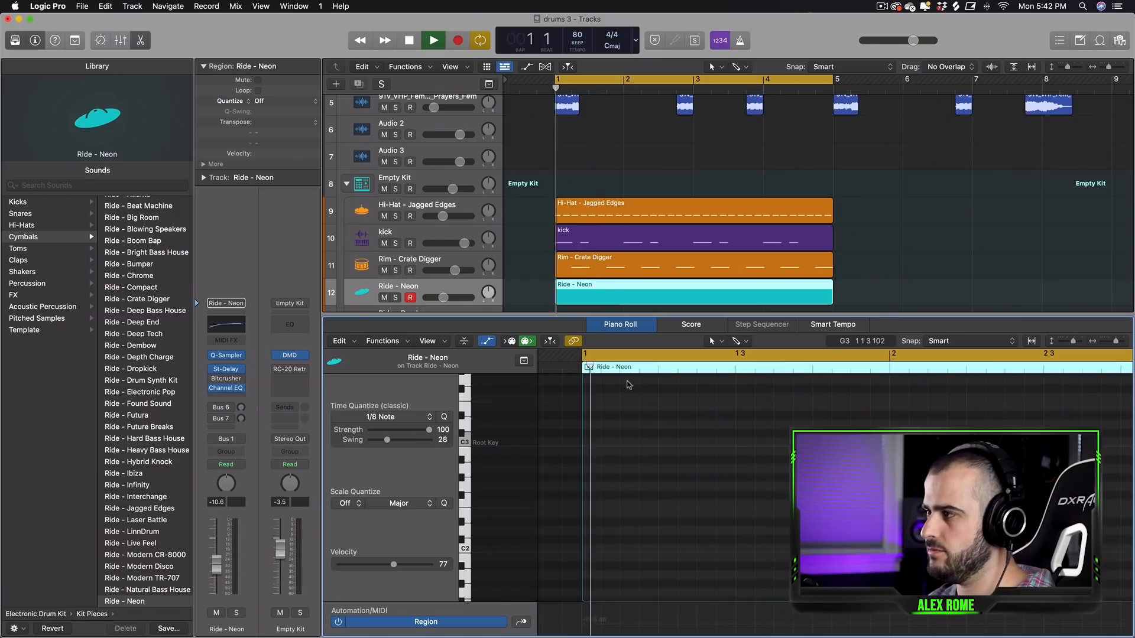
key("space")
left_click(623, 446)
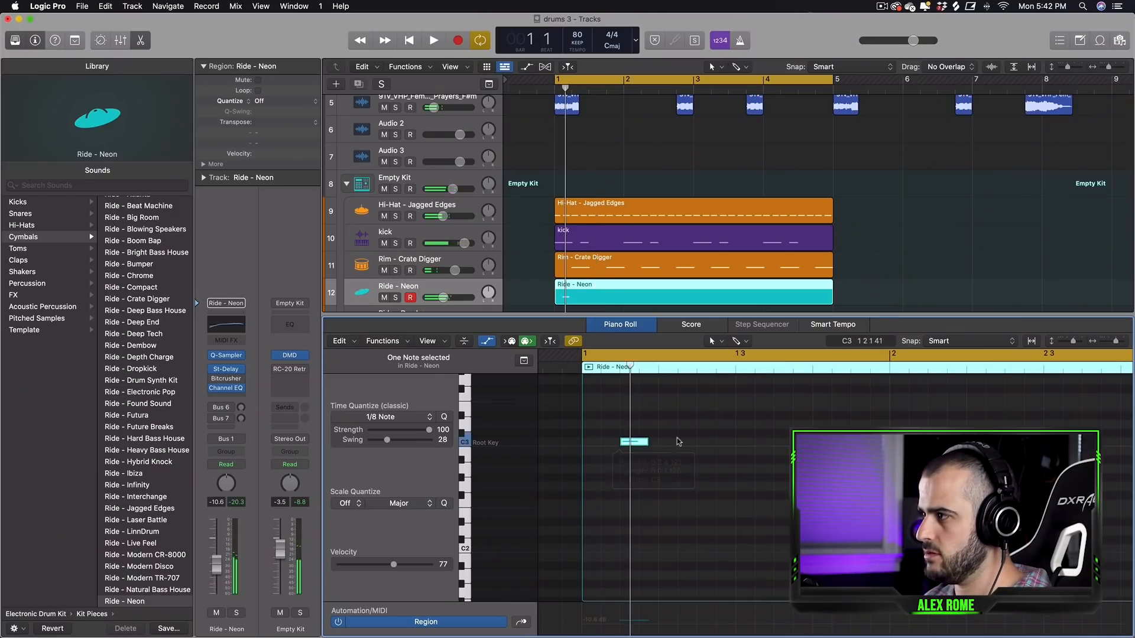
key("space")
key("space")
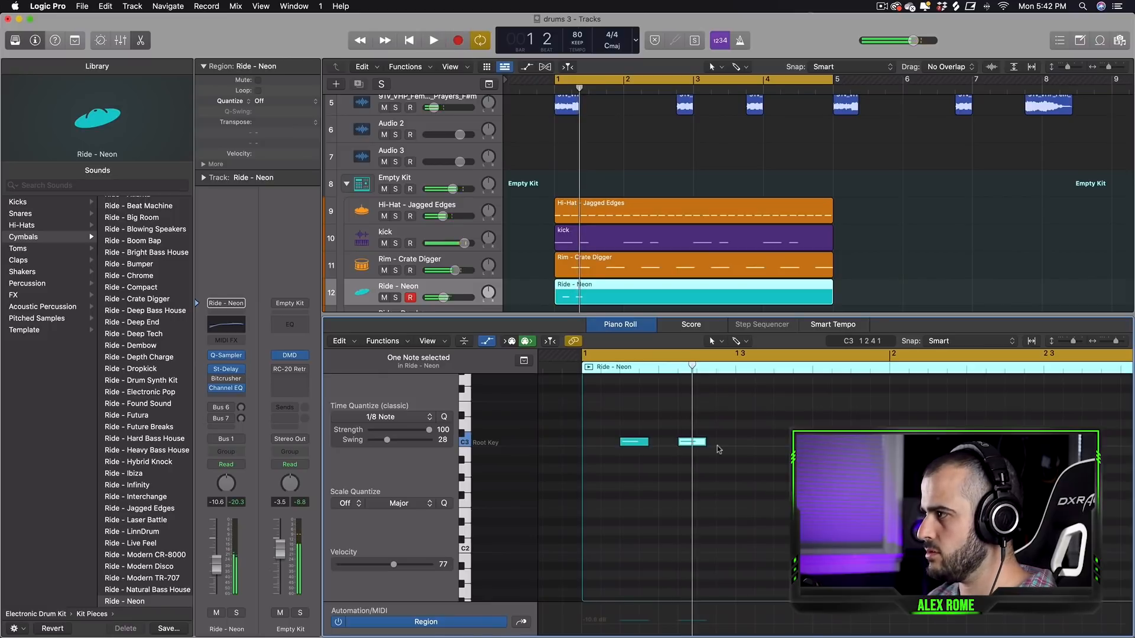
left_click(737, 445)
key("space")
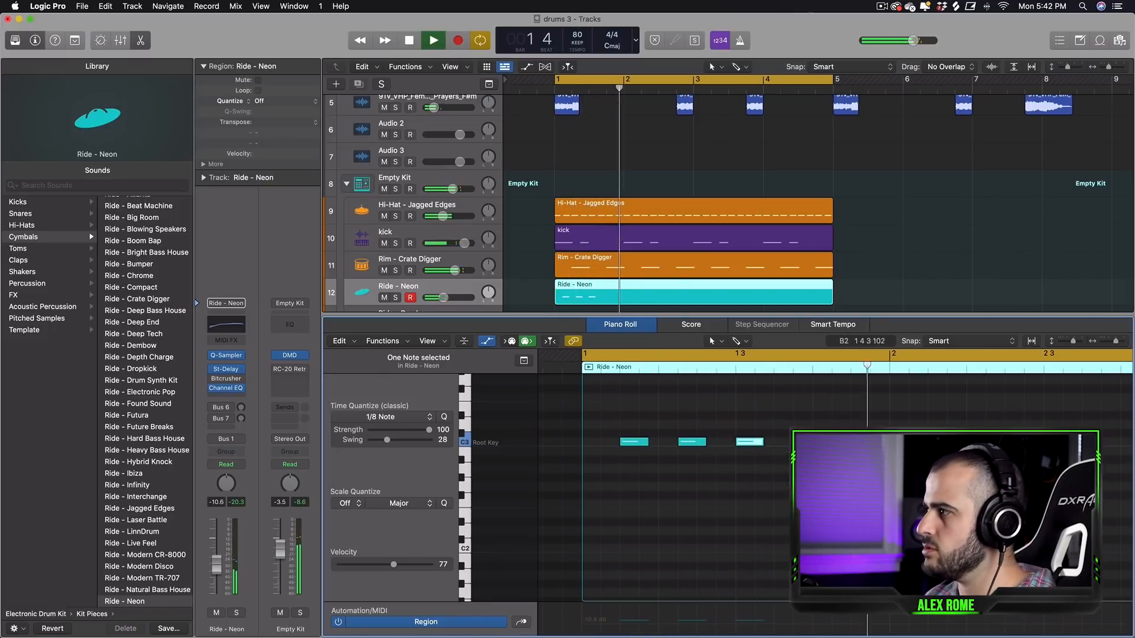
Duplicate the three ride notes and move the copies to the matching positions in bar 2.
key("space")
left_click_drag(849, 481, 590, 427)
key("super+r")
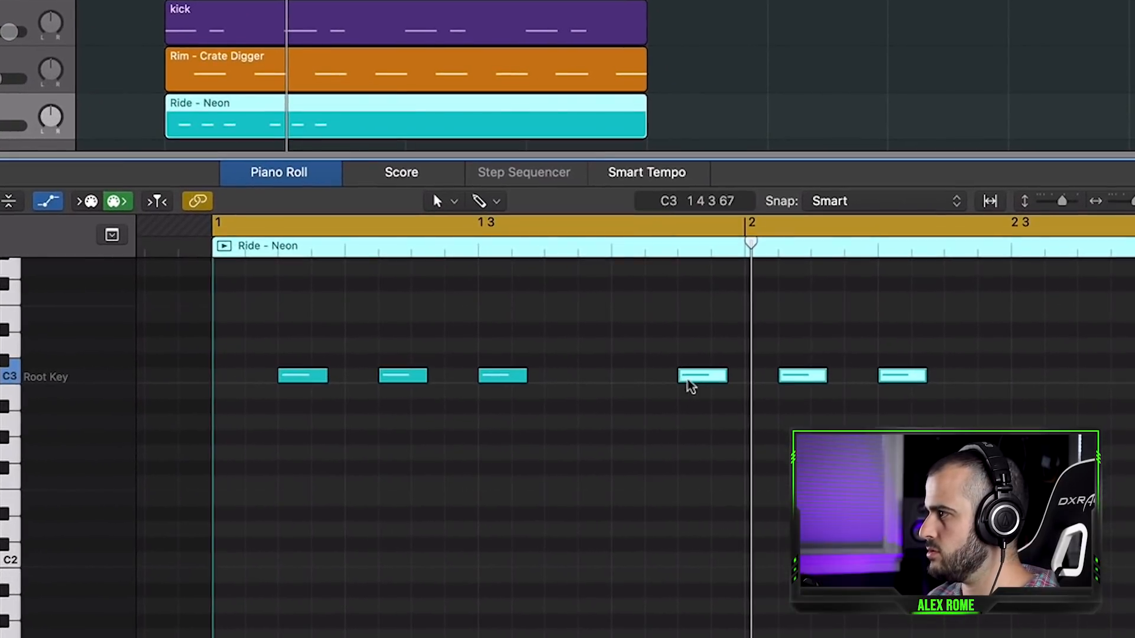
left_click_drag(692, 386, 832, 382)
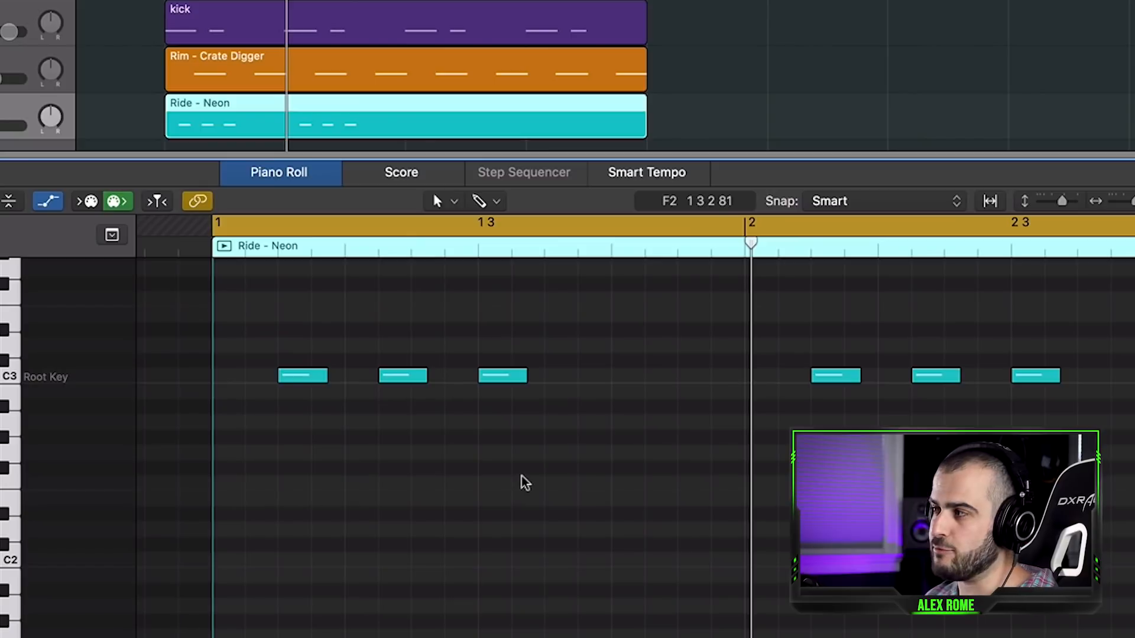
Lower the ride notes' velocities, setting the first to 26 and the second to 28, and play the beat.
left_click(302, 376)
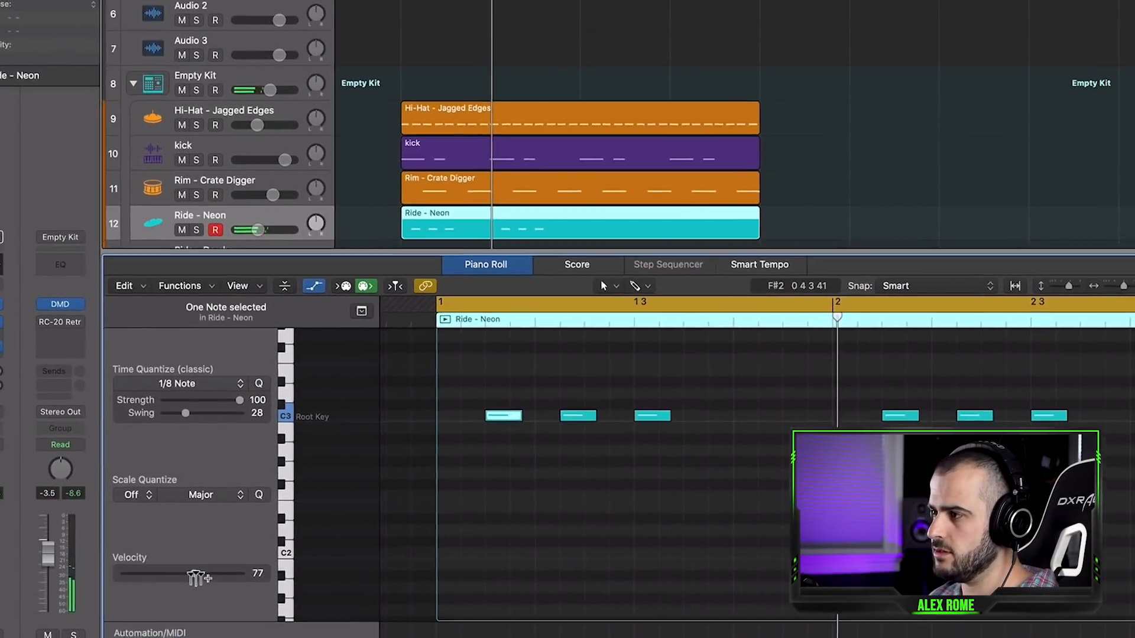
left_click_drag(196, 574, 169, 575)
left_click_drag(616, 438, 594, 418)
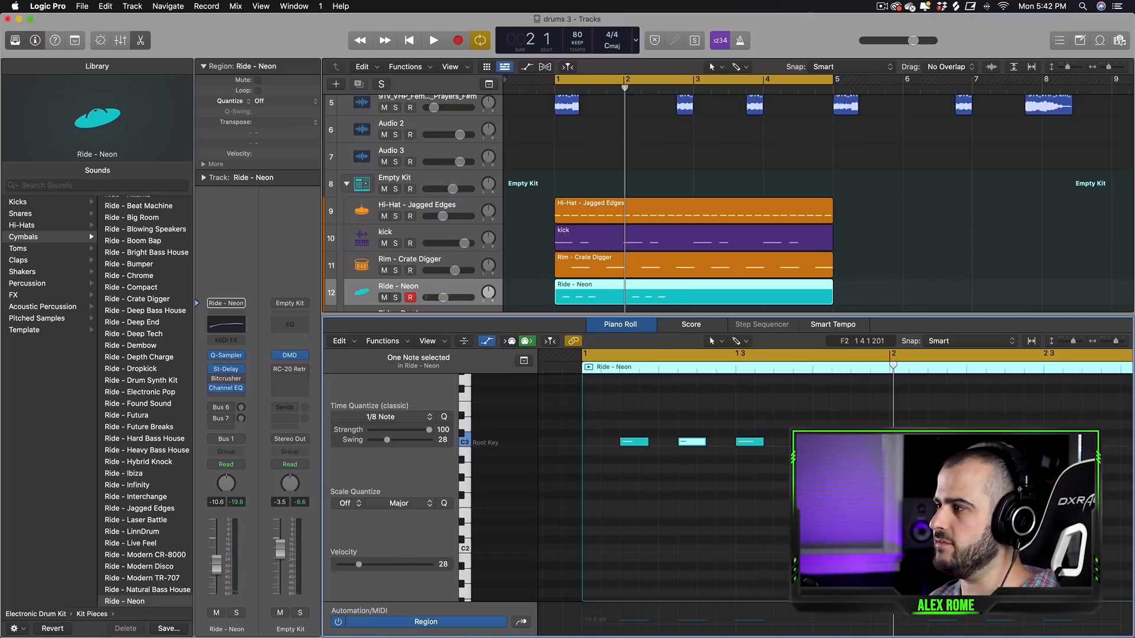
left_click(749, 441)
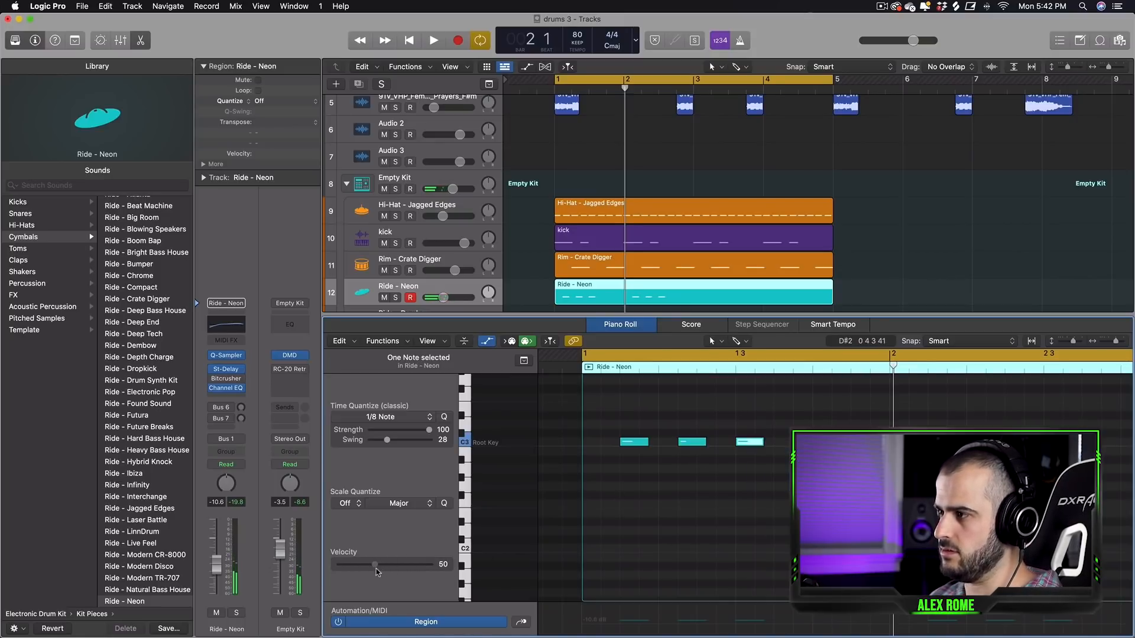
key("space")
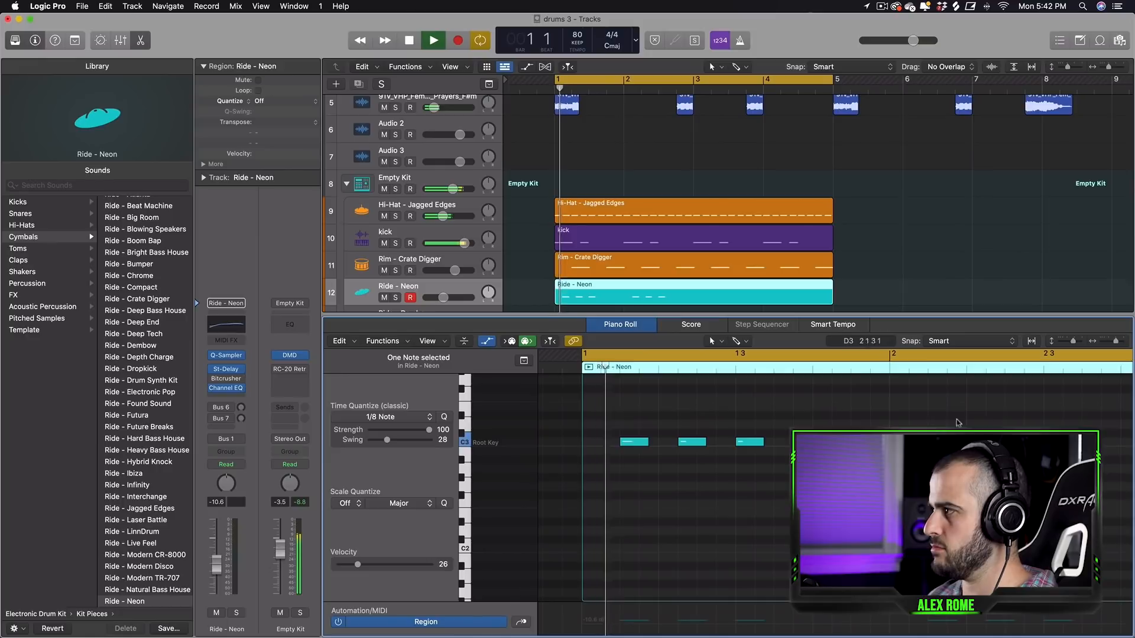
Check the velocities of the first two ride notes by selecting them one after the other.
left_click(980, 417)
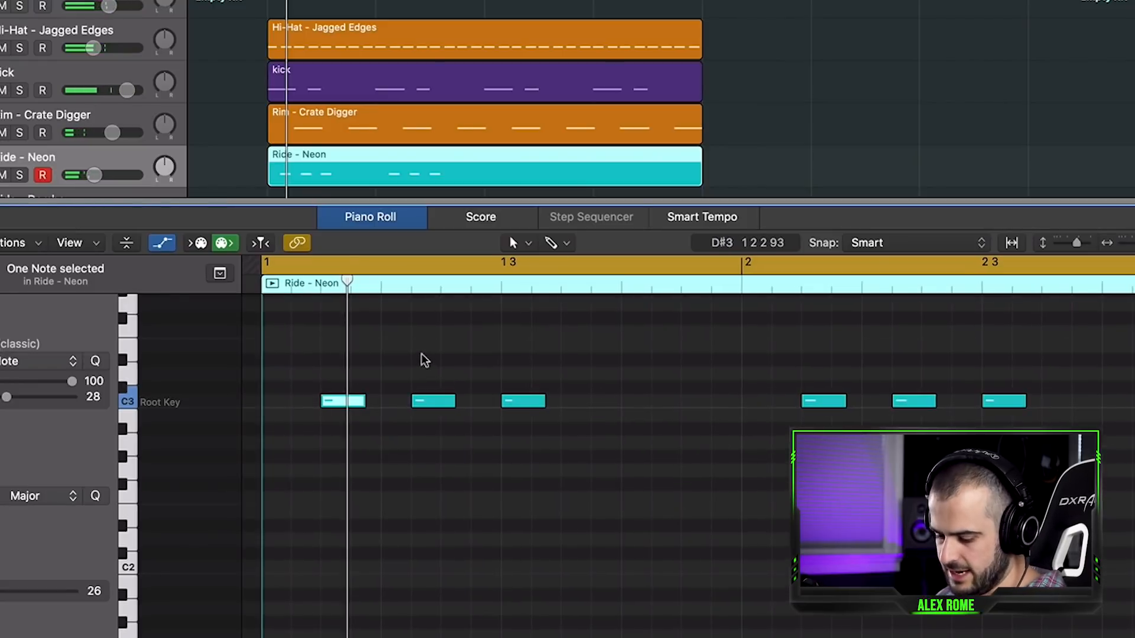
left_click(652, 415)
left_click(434, 401)
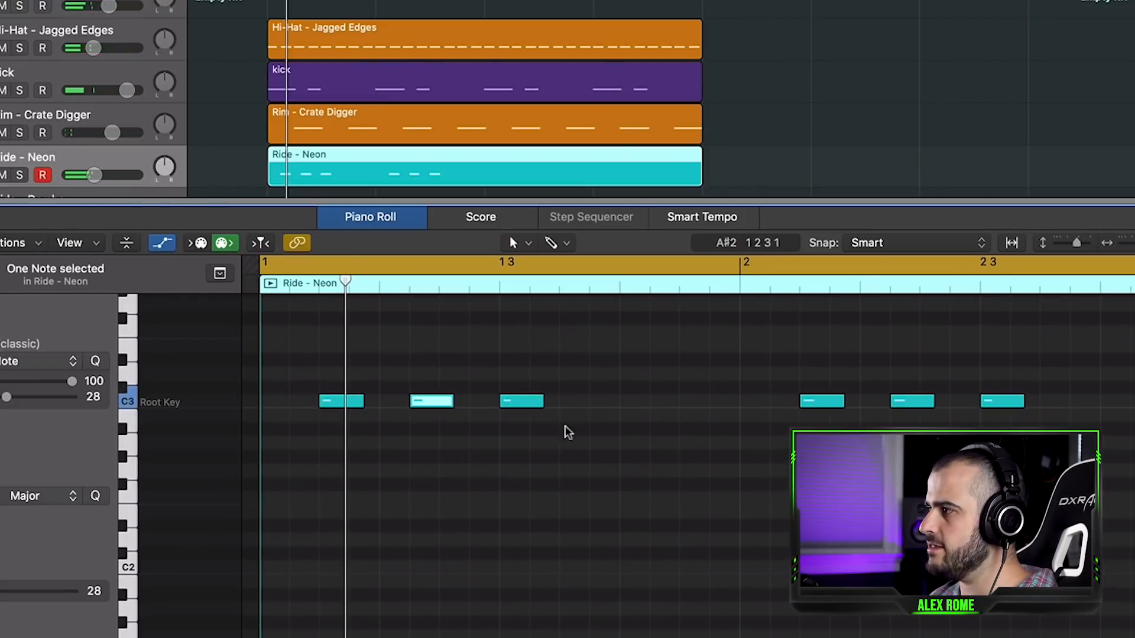
Select the second ride notes of bars 1 and 2 together and check their velocity.
left_click(914, 401, "shift")
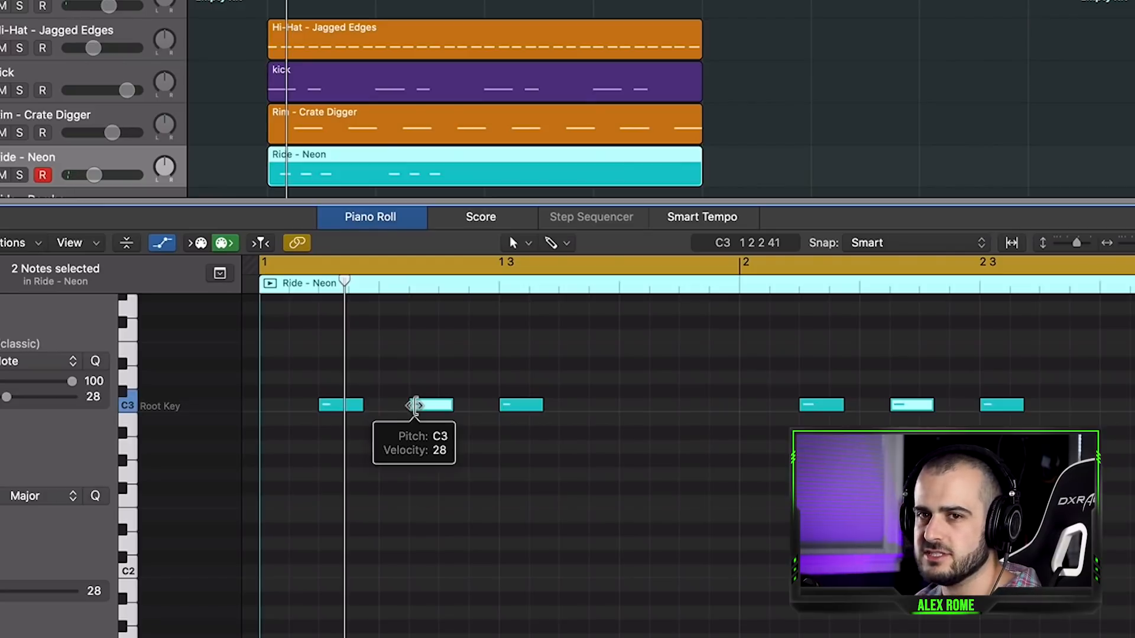
left_click_drag(415, 406, 418, 406)
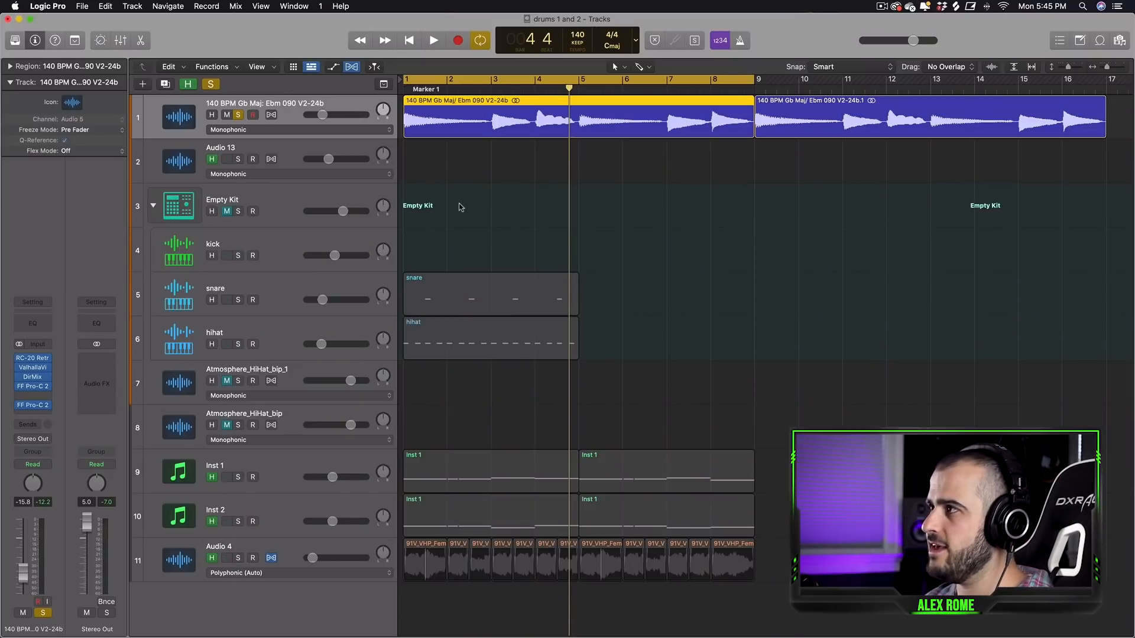
Play the soloed 140 BPM guitar loop to listen to it, and stop playback.
left_click_drag(459, 204, 593, 130)
left_click_drag(662, 172, 631, 133)
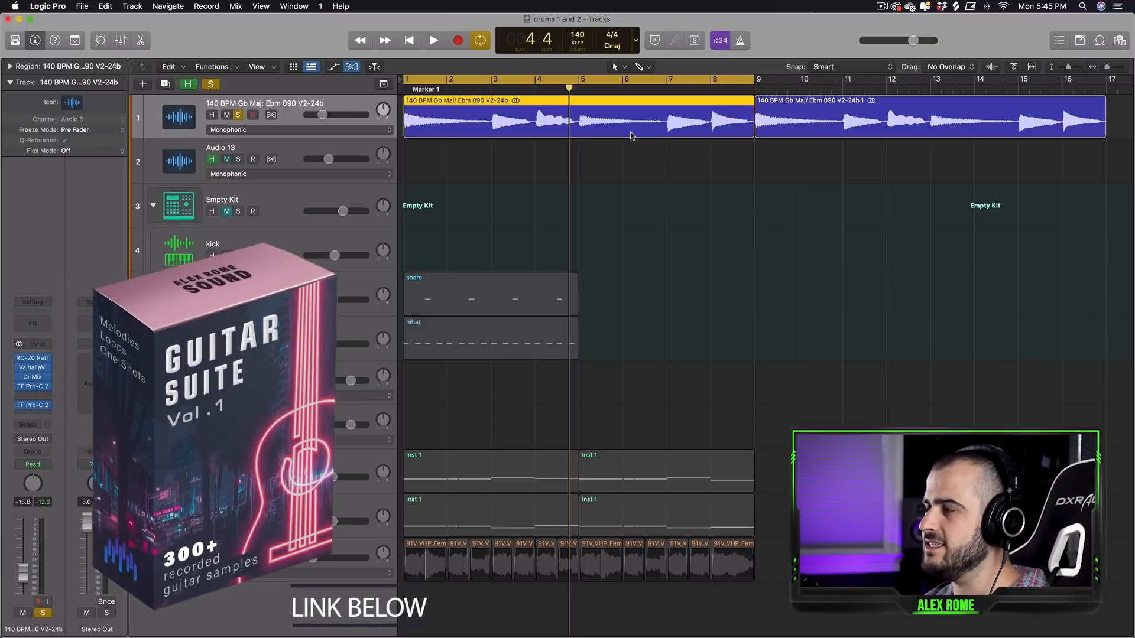
key("space")
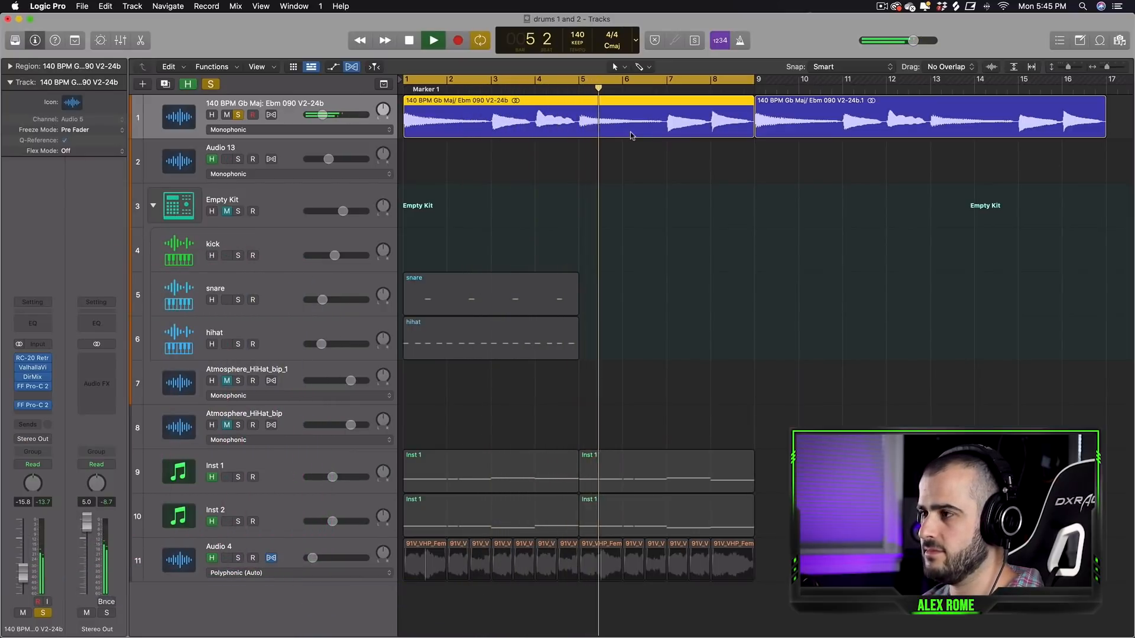
key("space")
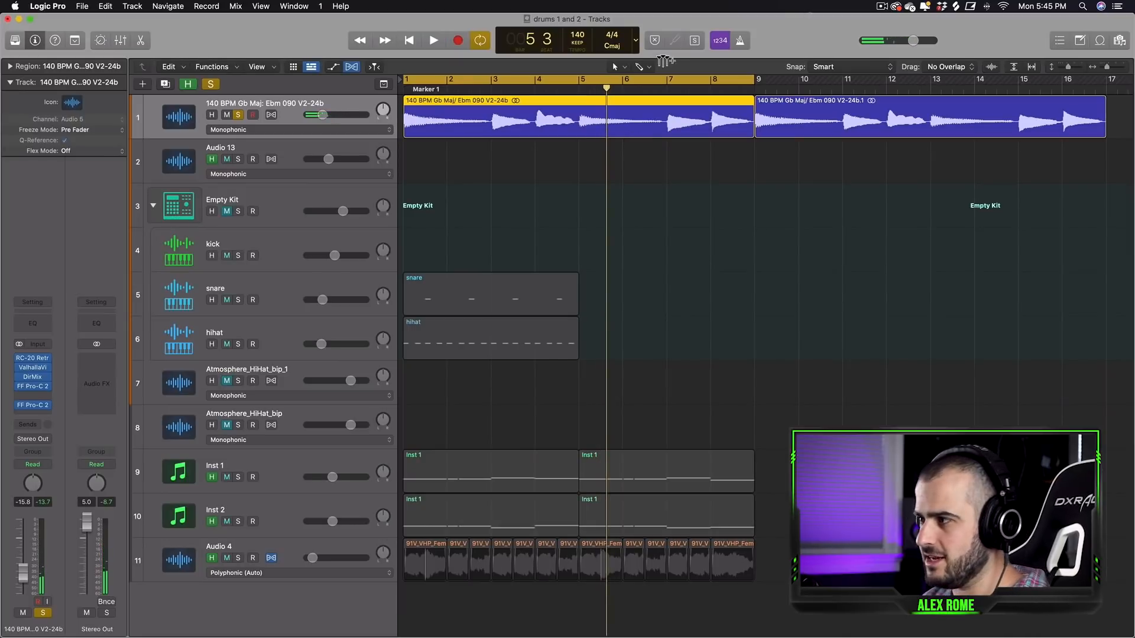
Solo the Audio 4 vocal chops along with the guitar loop and play both together.
left_click(238, 558)
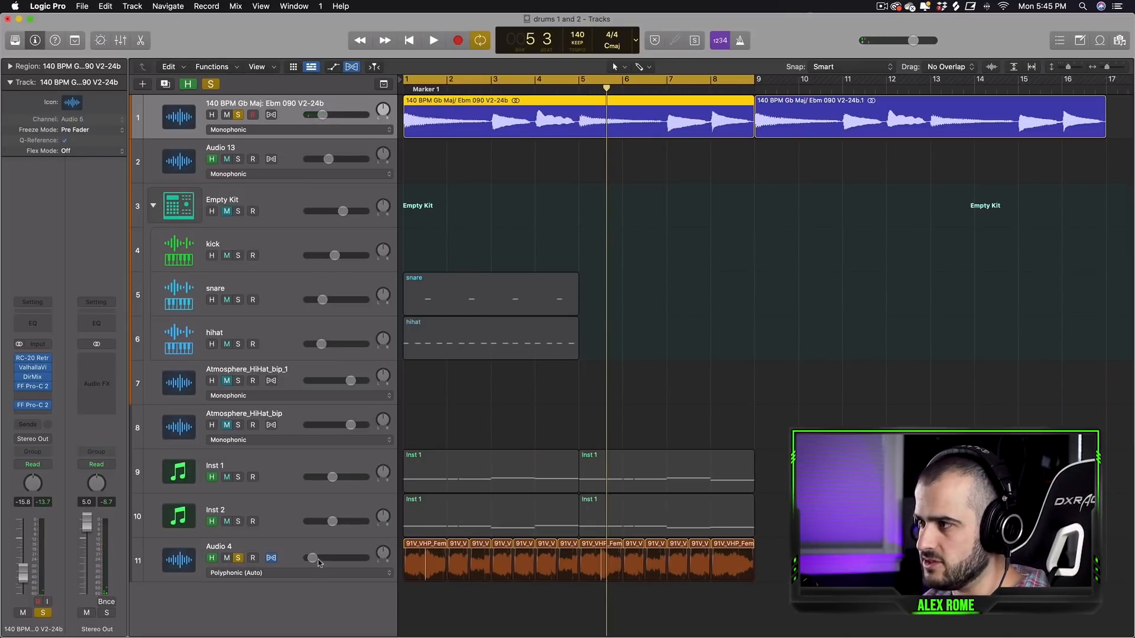
key("space")
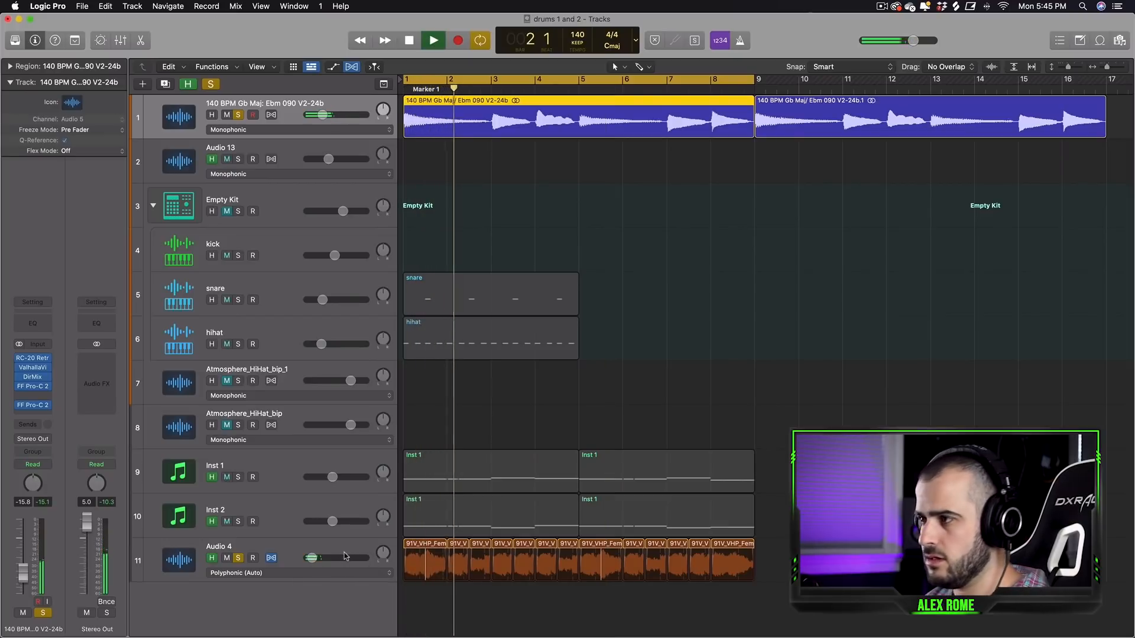
left_click_drag(312, 559, 323, 562)
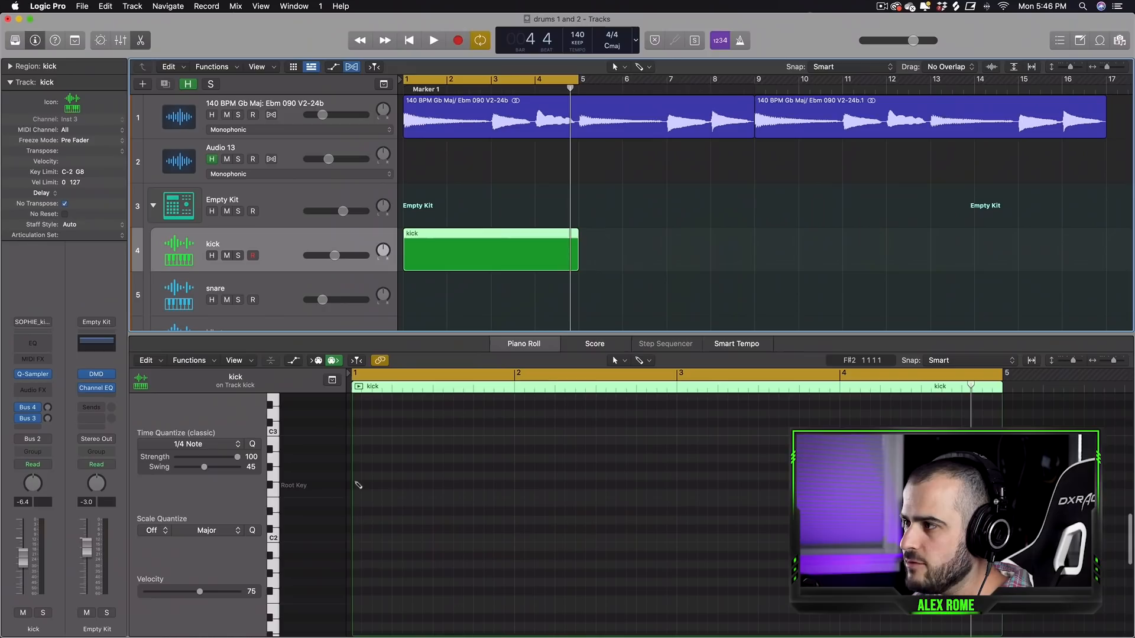
Add F#2 kick notes on beat 1 of bars 1 and 3 and on beat 2 of bars 2, 3 and 4.
left_click(358, 485)
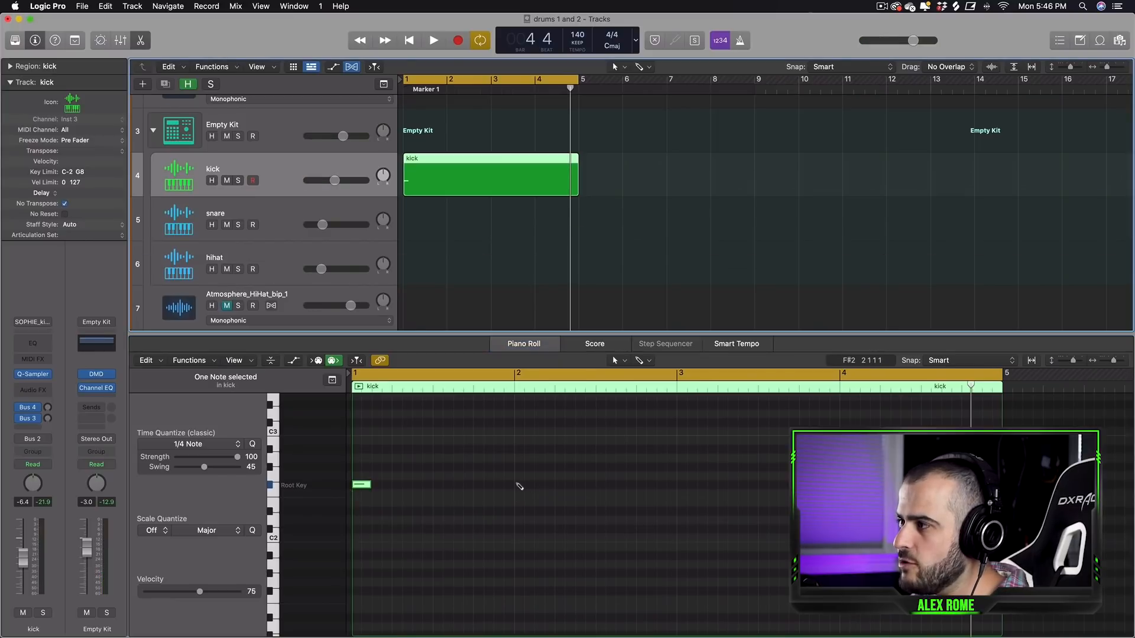
left_click(519, 485)
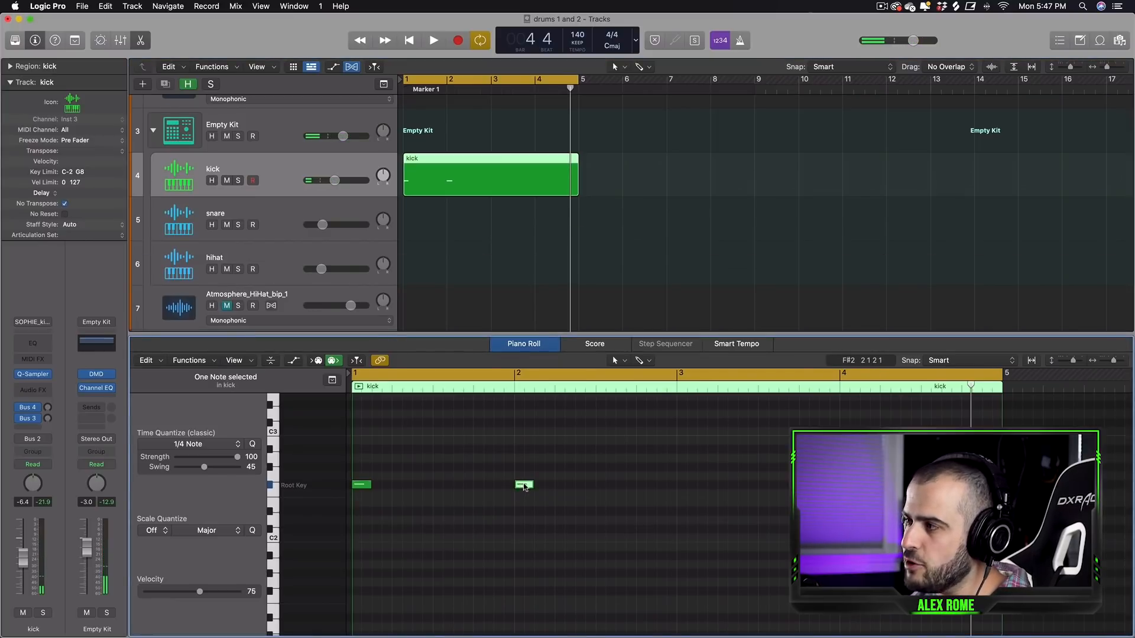
left_click_drag(522, 486, 570, 490)
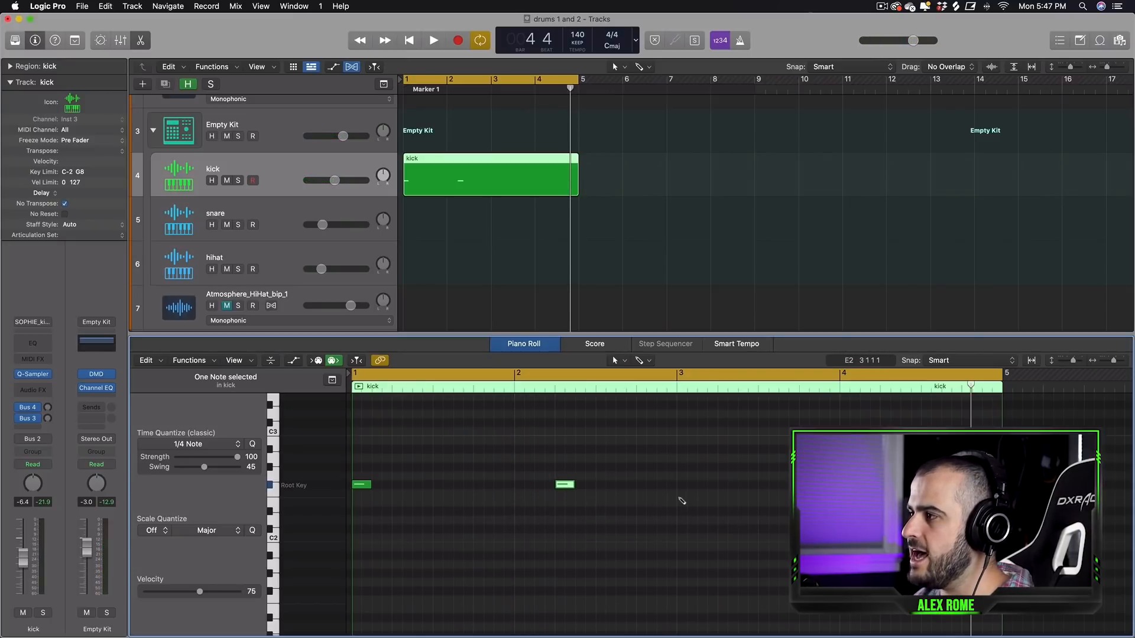
left_click(678, 483)
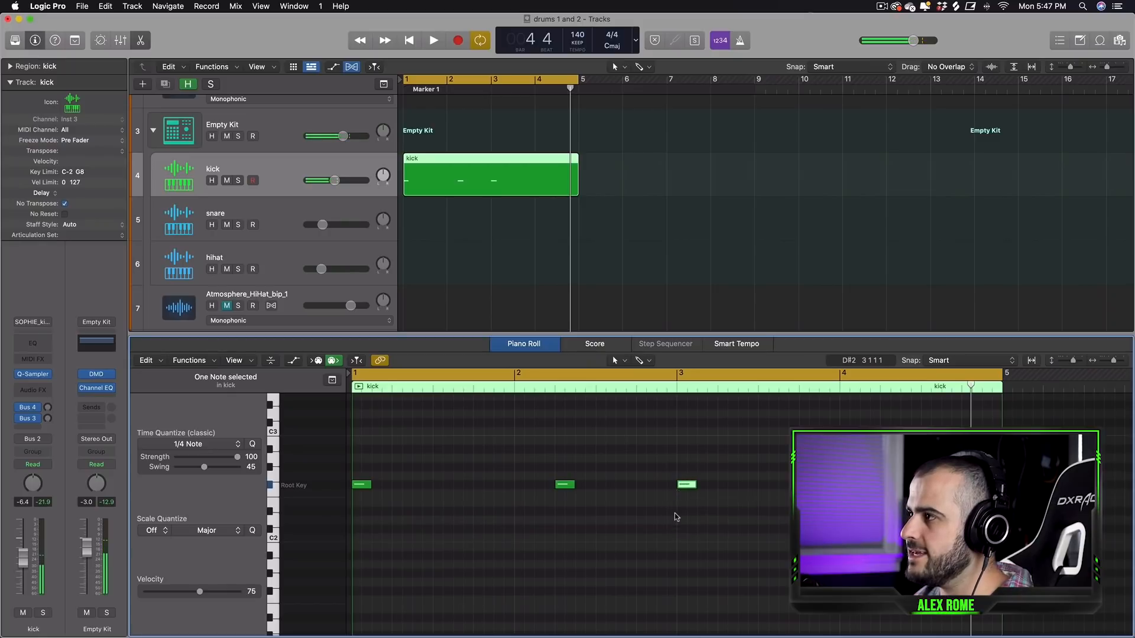
left_click(719, 485, "super")
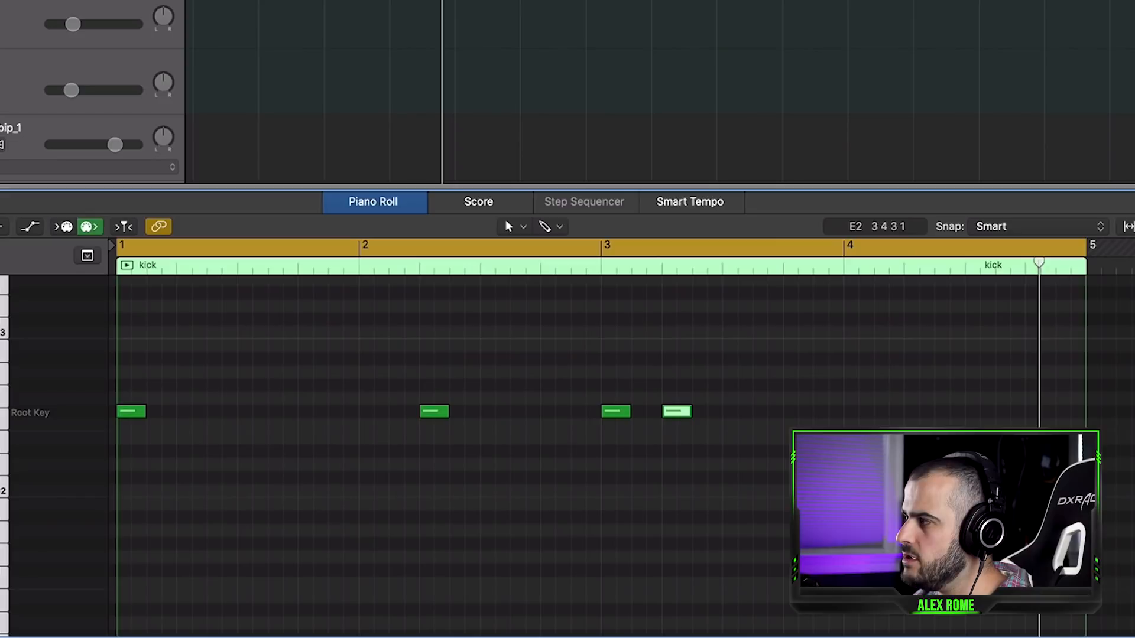
left_click(904, 416, "super")
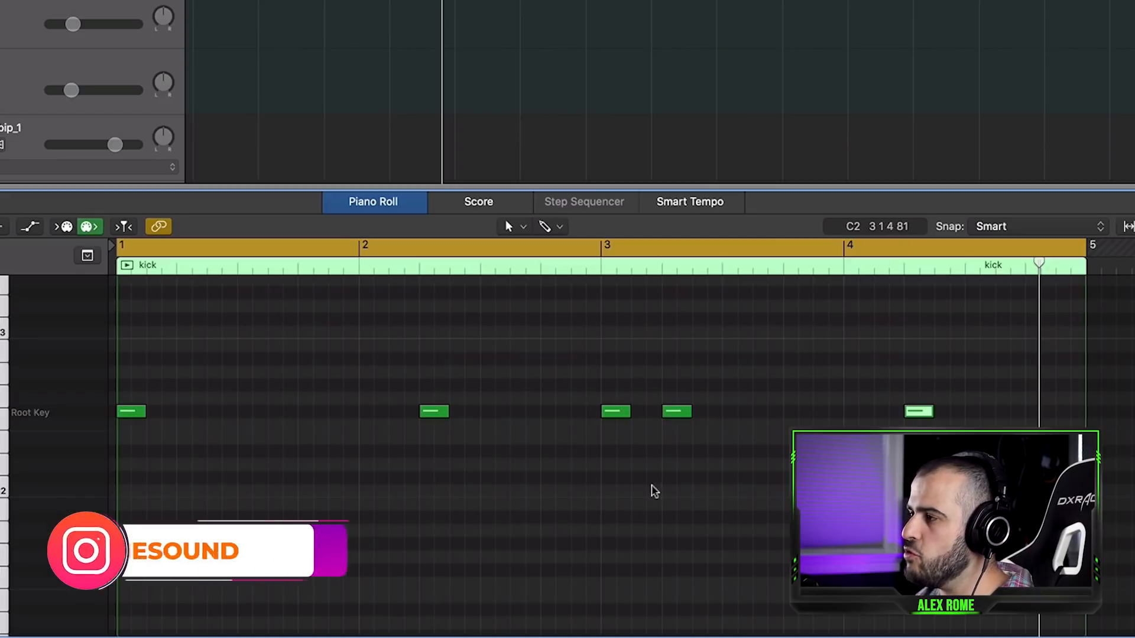
Move the playhead to bar 2 and back into beat 3 of bar 1, and close the kick region's note editor.
left_click(359, 263)
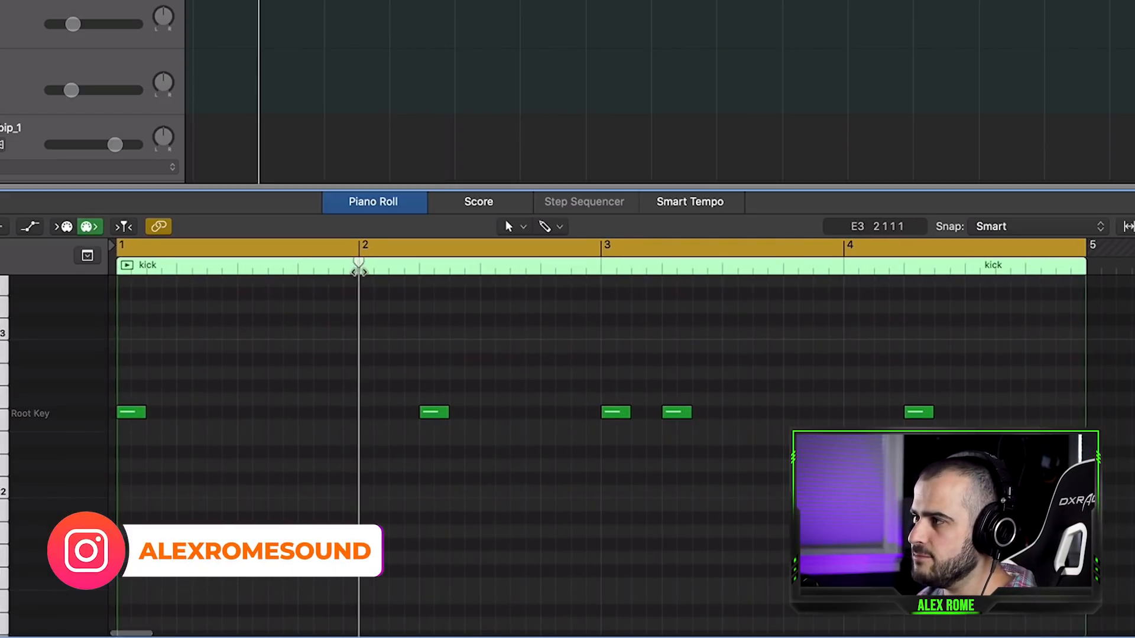
left_click_drag(359, 262, 292, 284)
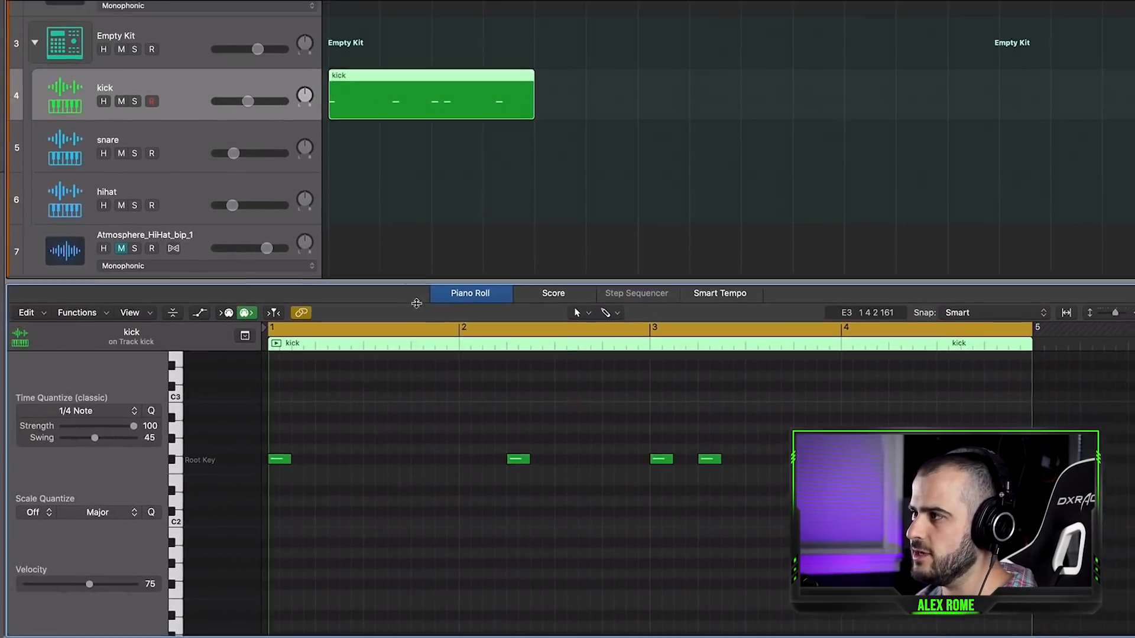
left_click_drag(369, 239, 436, 402)
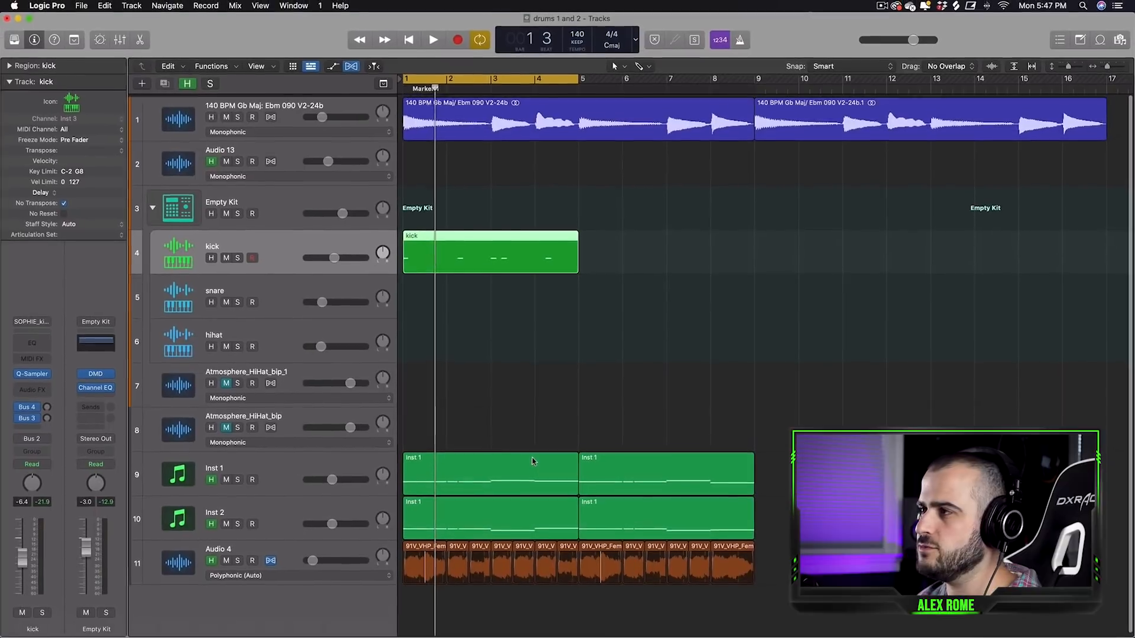
Create a region at bar 1 on the snare track and lengthen it to four bars.
left_click(425, 323)
left_click(419, 294, "super")
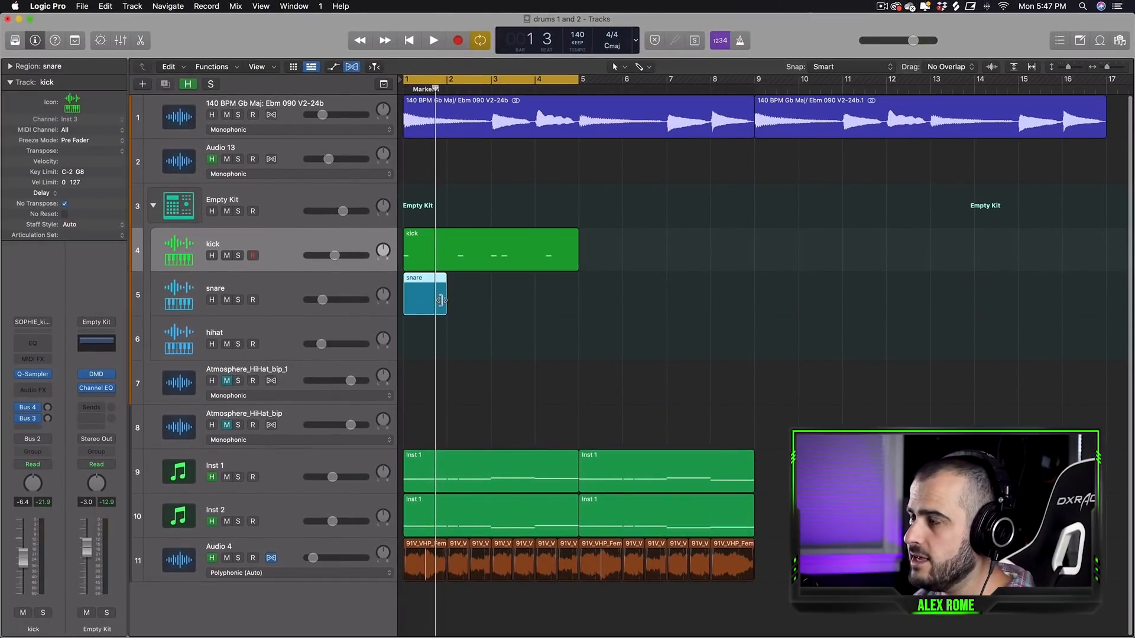
left_click_drag(442, 301, 578, 300)
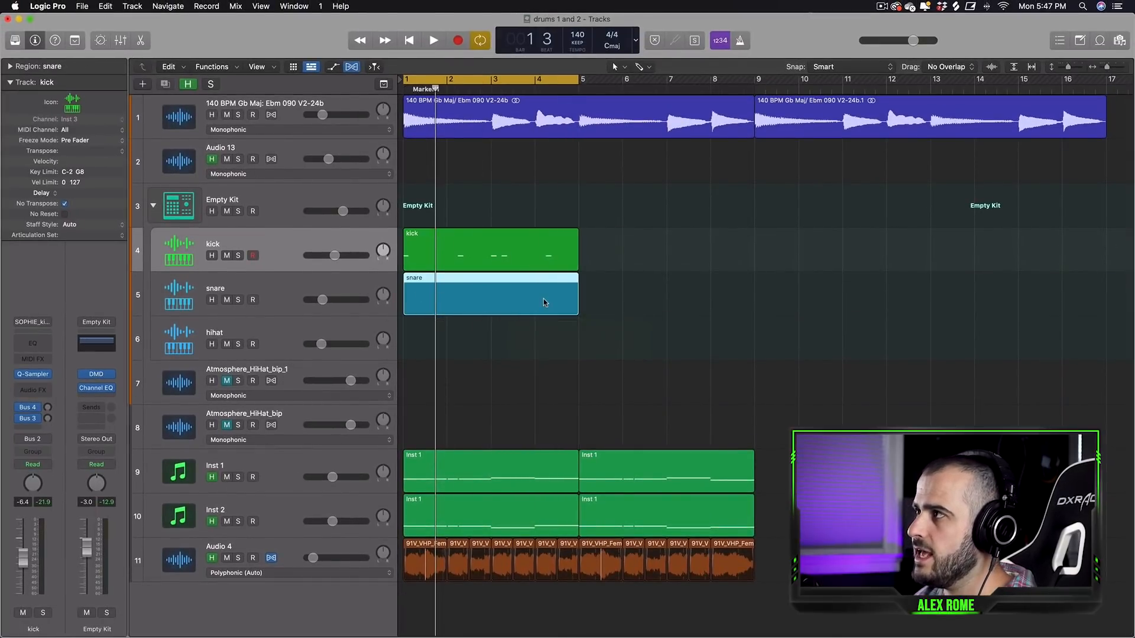
Open the snare region for note editing, select the snare track, and add C3 notes on beat 3 of bars 1 and 2.
double_click(544, 300)
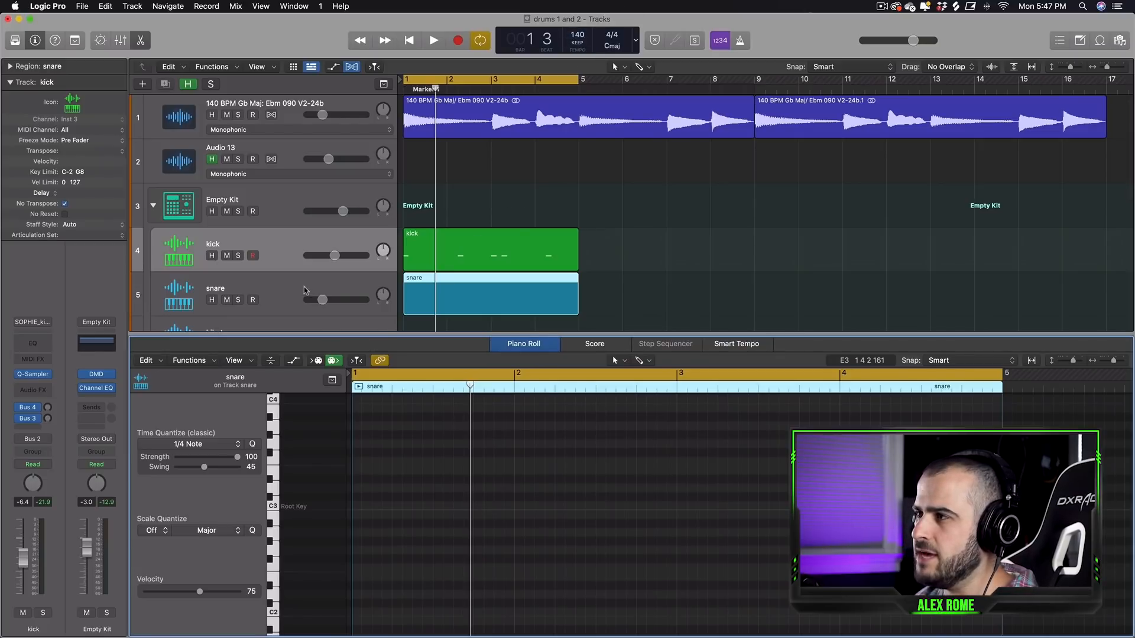
left_click(412, 296)
left_click(626, 298)
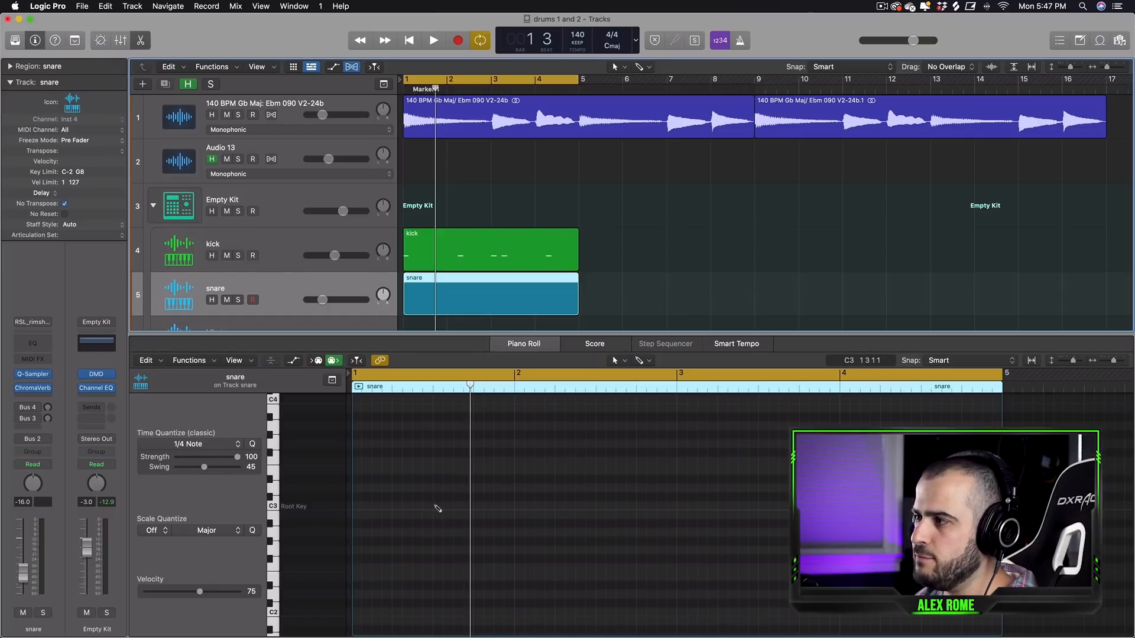
left_click(435, 506)
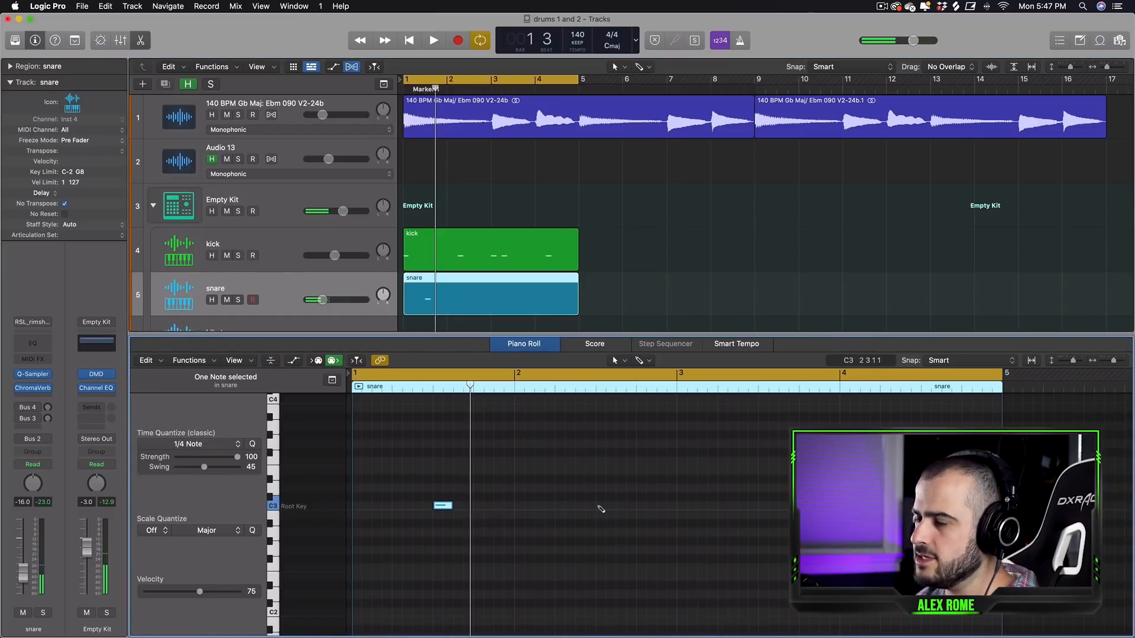
left_click(598, 506)
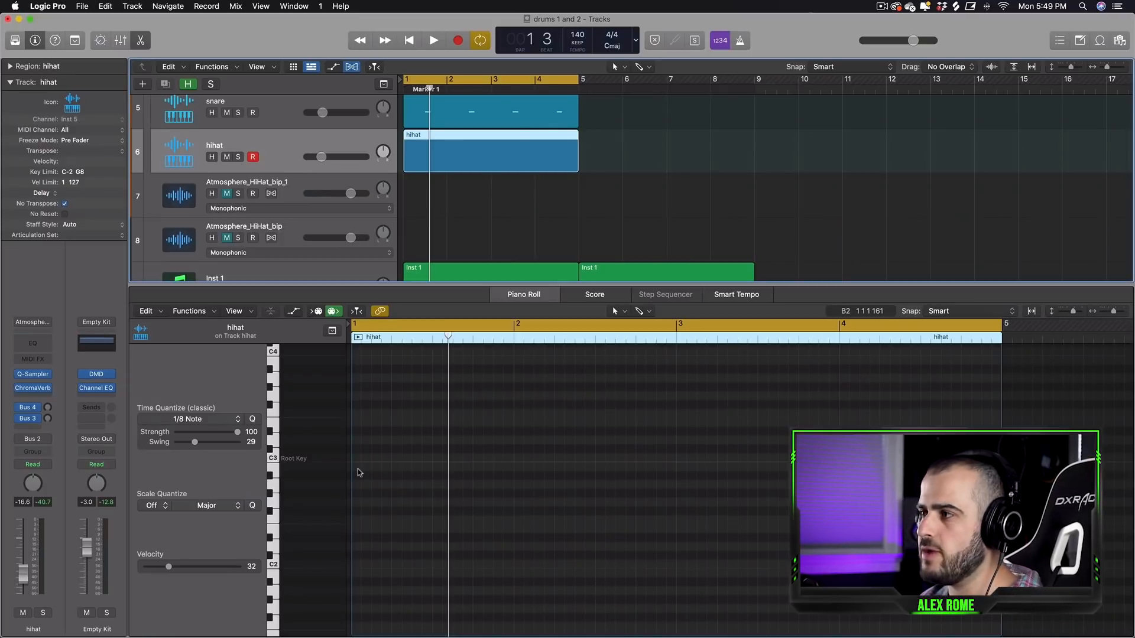
Add one-beat C3 hi-hat notes on beats 1 and 2 of bar 1 and repeat the pair onto beats 3 and 4.
left_click(358, 456)
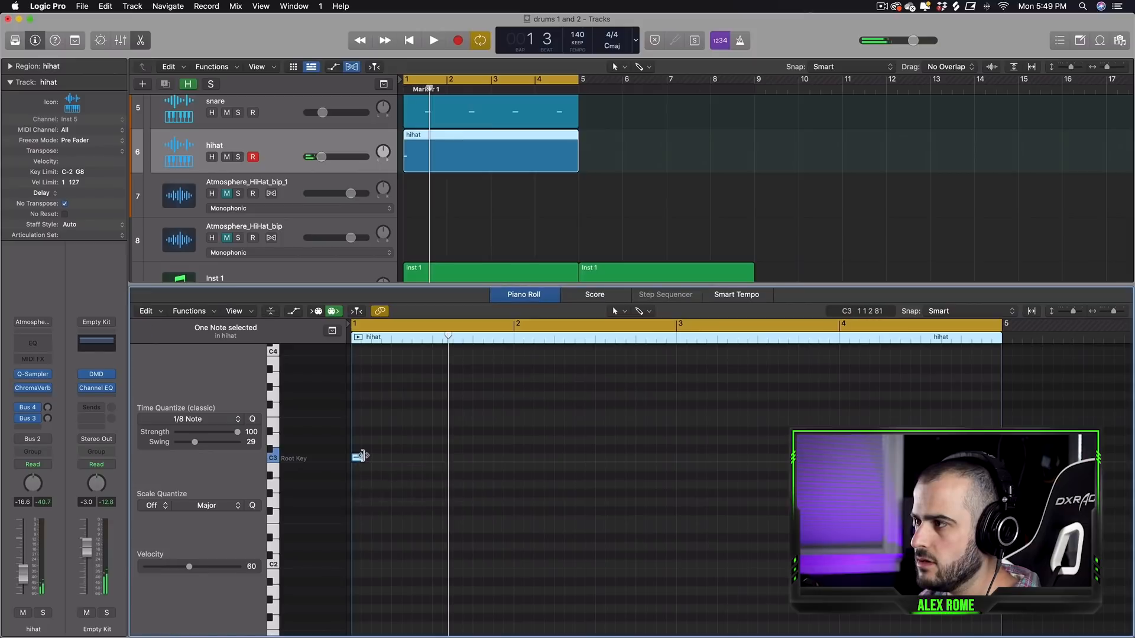
left_click_drag(363, 458, 431, 463)
left_click(395, 458, "super")
key("super+r")
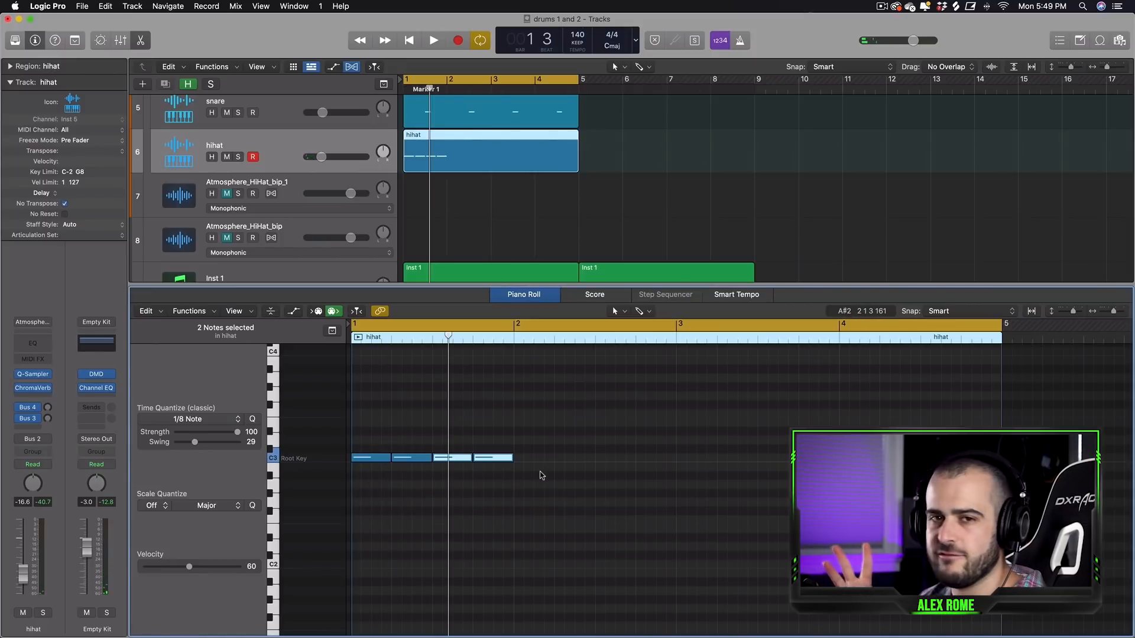
Repeat the four hi-hat notes three times to fill four bars, and shorten all the notes to about three sixteenths.
left_click_drag(540, 473, 381, 454)
key("super+r")
key("super+r")
key("super+r")
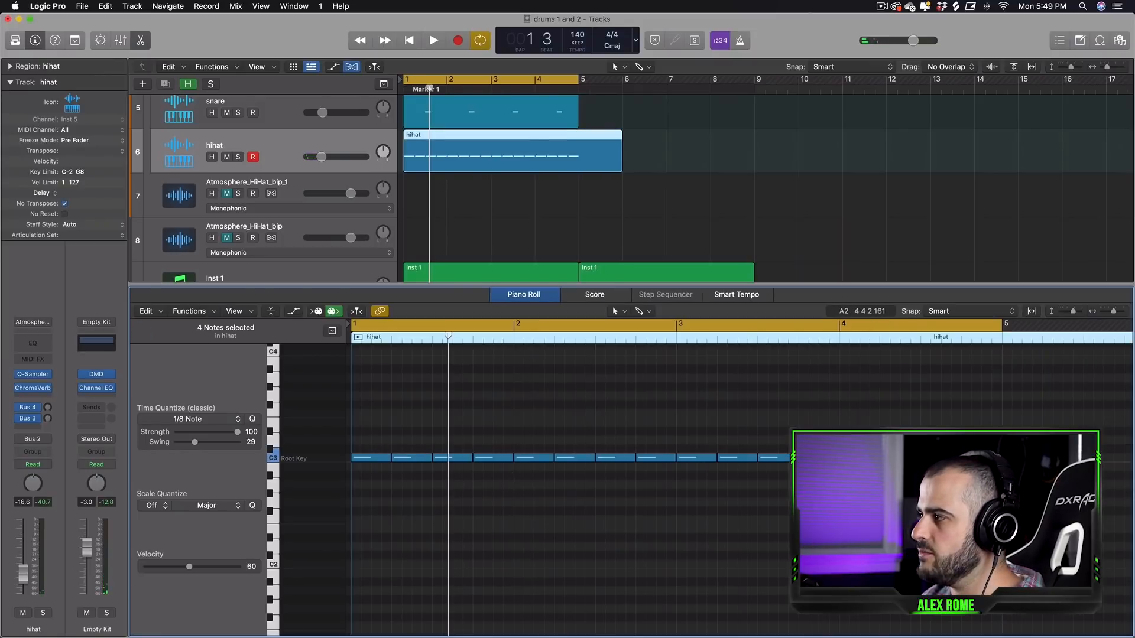
left_click_drag(979, 484, 420, 460)
Lower the beat 2 and 4 hi-hat velocities, with 38 on bar 1 beat 2, 37 on bar 2 beat 4 and 36 on bar 3 beat 2; play the beat.
left_click(406, 459)
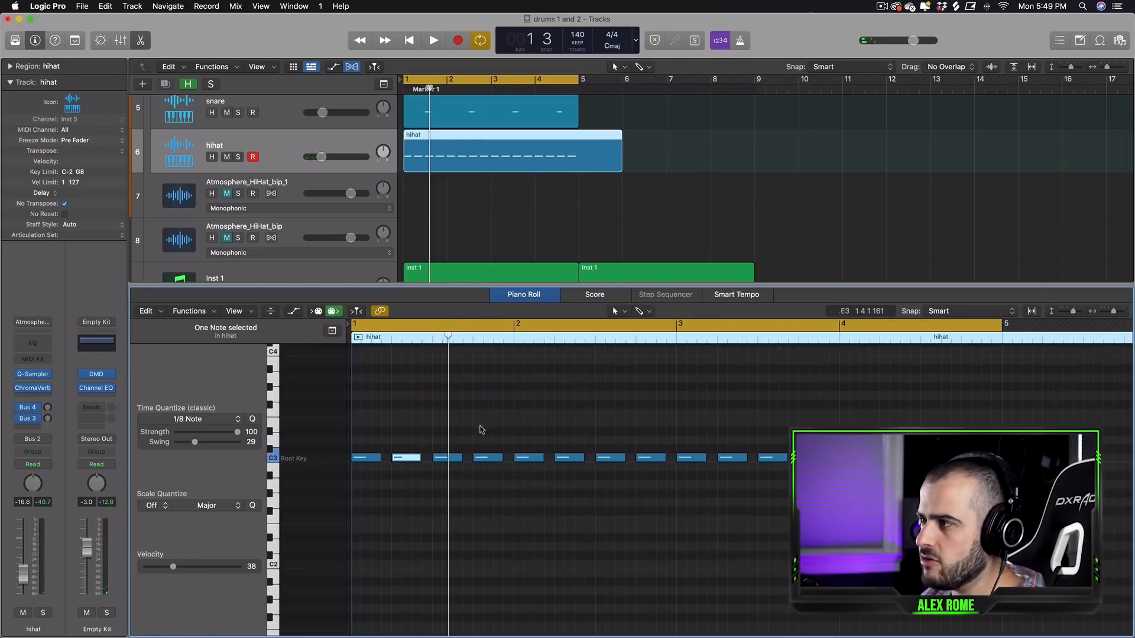
left_click(477, 458)
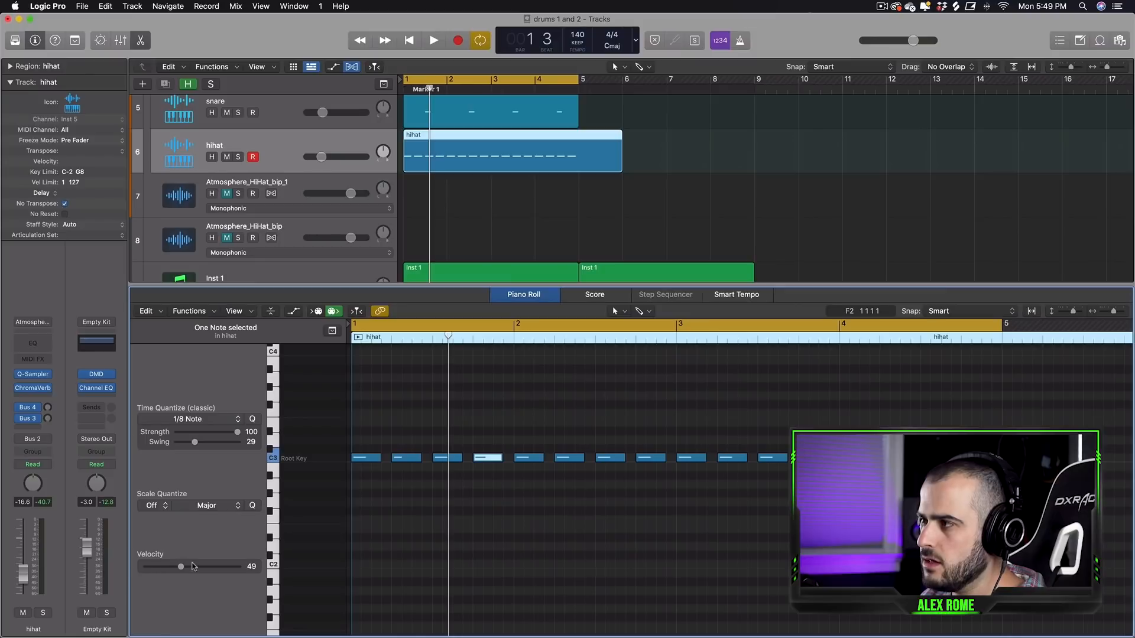
left_click(567, 458)
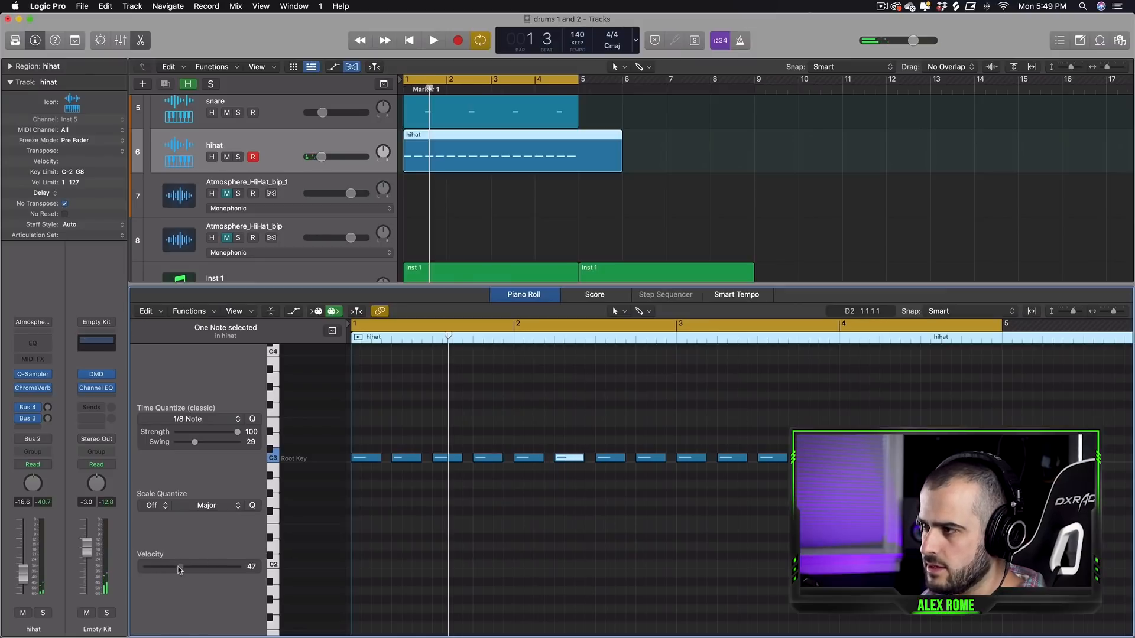
left_click(651, 458)
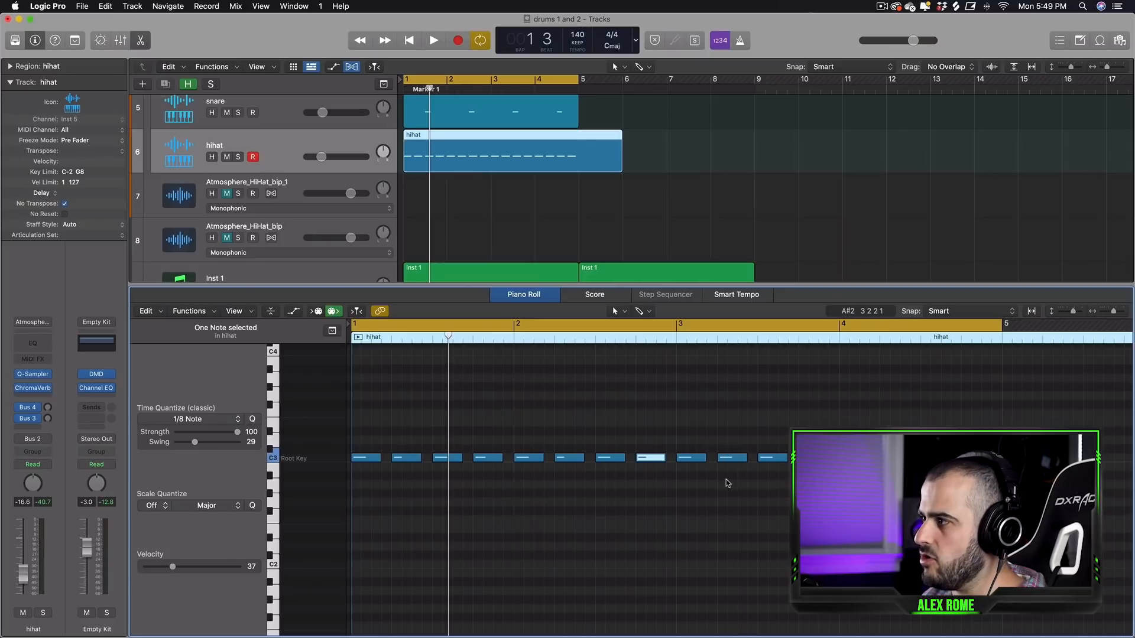
left_click(732, 458)
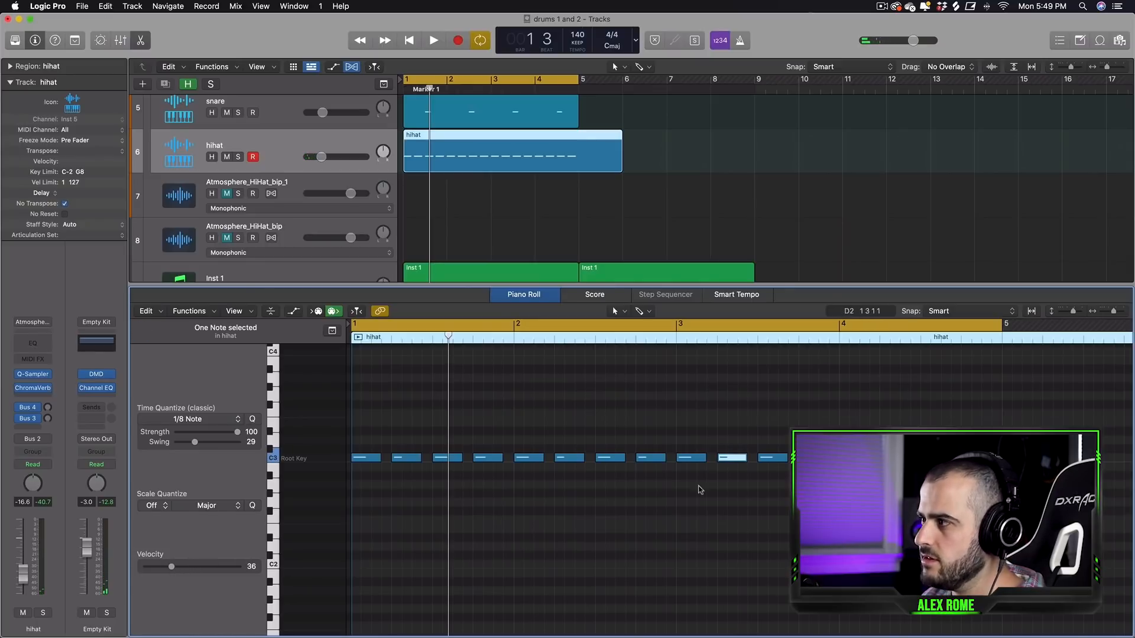
left_click(863, 467)
key("space")
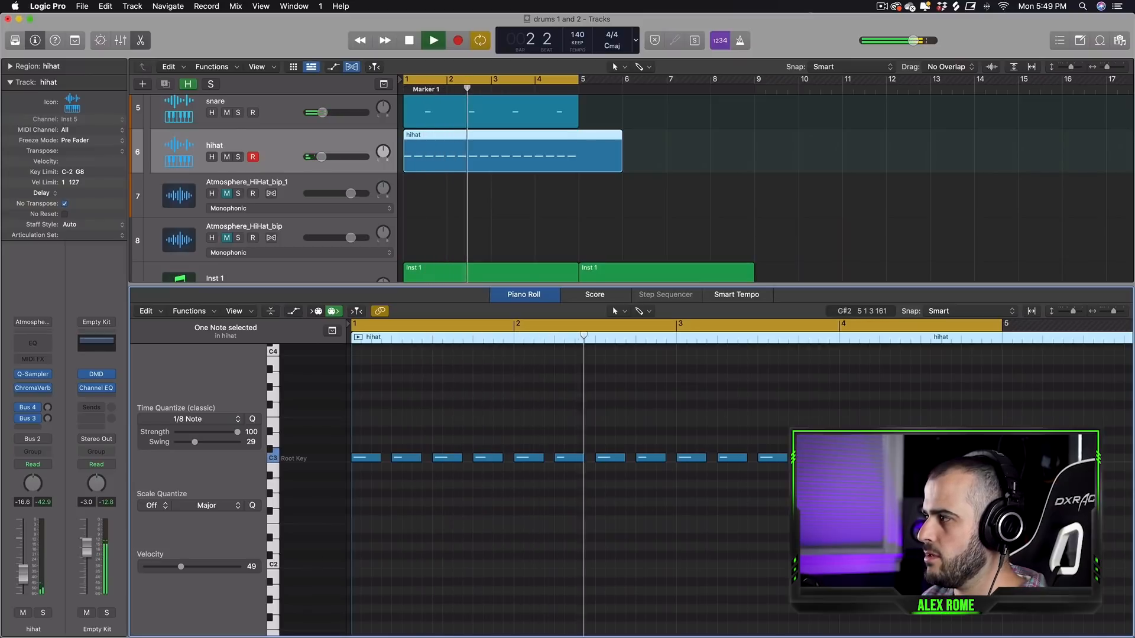
Quantize all the hi-hat notes to 1/4 Note with a swing of 31.
key("super+a")
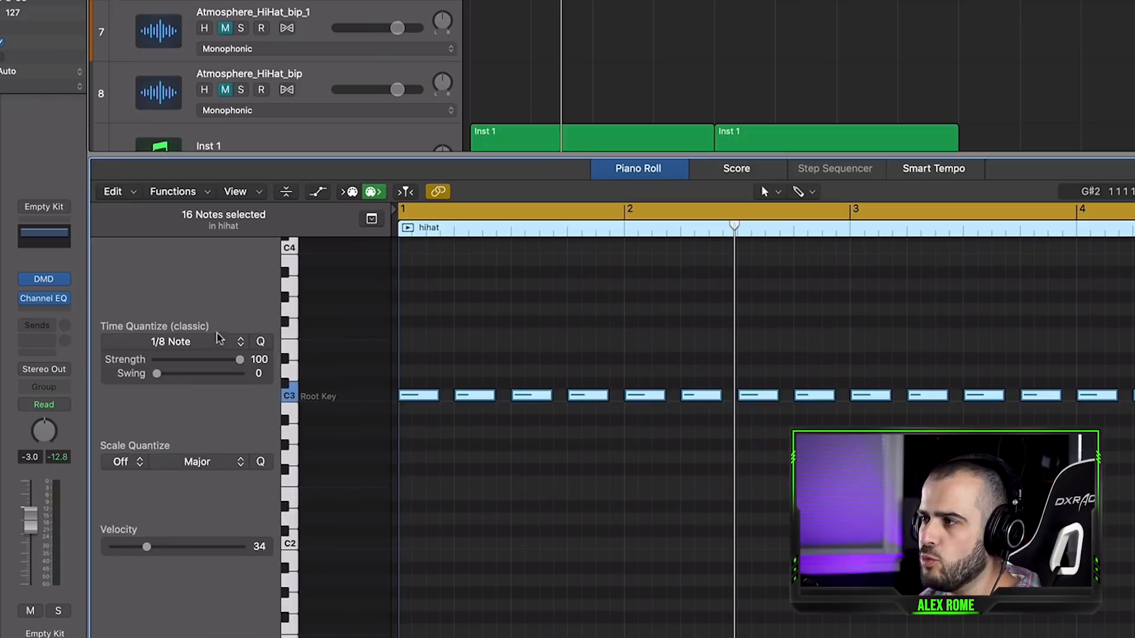
left_click(184, 419)
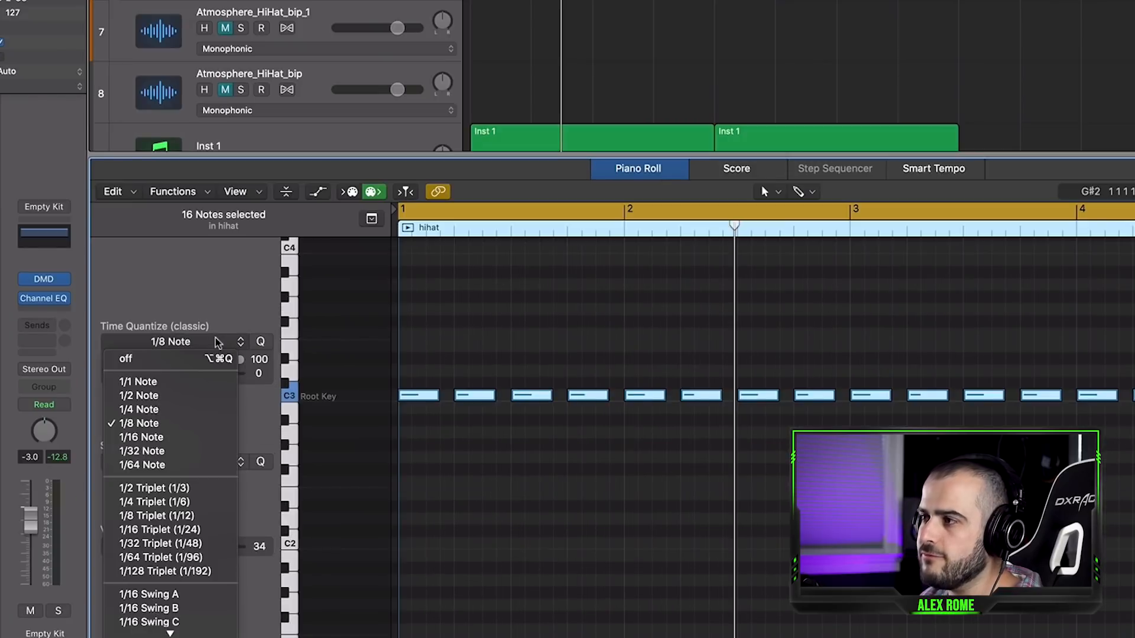
left_click(160, 409)
left_click_drag(158, 373, 235, 373)
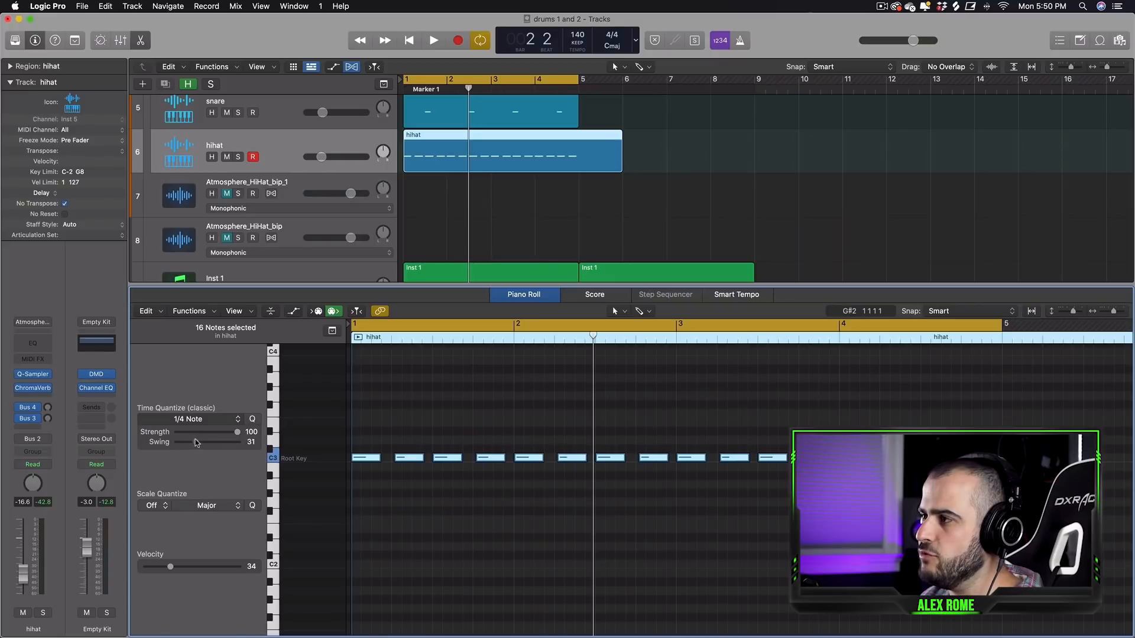
Set the swing of the selected hi-hat notes to 30 and play back the beat.
left_click_drag(197, 443, 195, 442)
key("space")
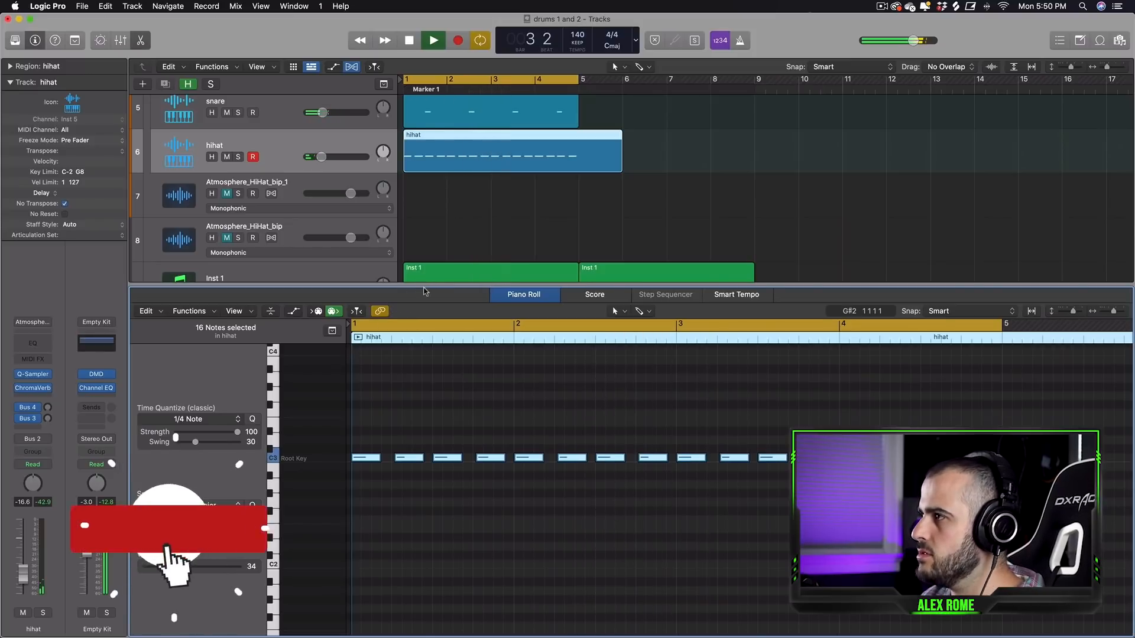
left_click_drag(423, 288, 431, 636)
scroll(639, 306, "down", 1)
key("space")
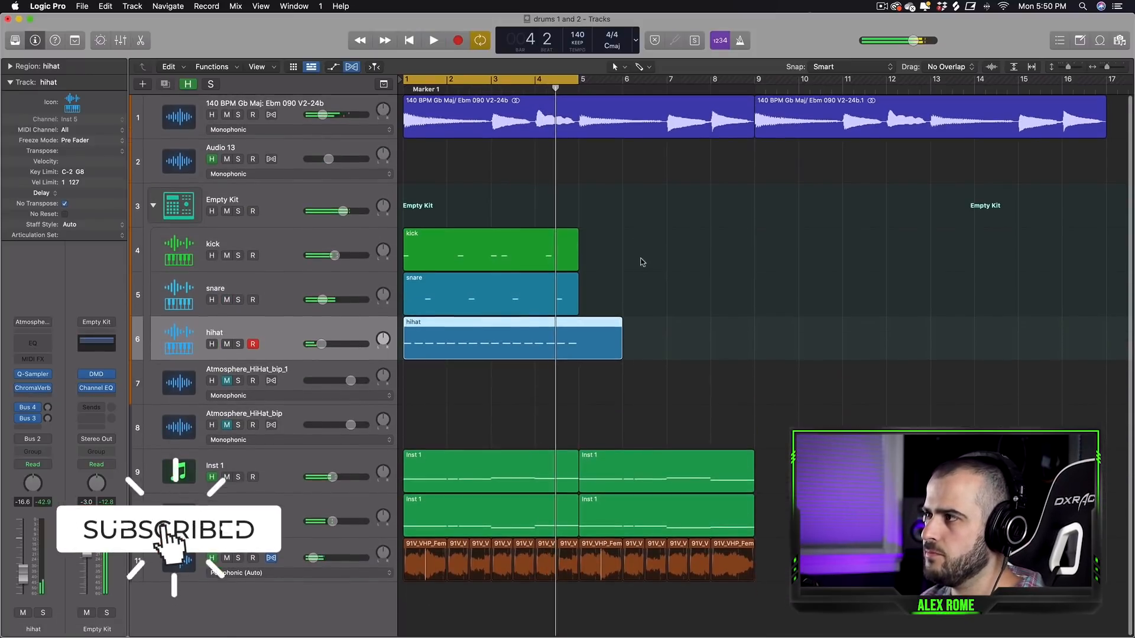
Shorten the hihat region so it ends at bar 5, level with the kick and snare regions.
left_click(641, 260)
left_click(489, 258)
left_click_drag(618, 358, 579, 358)
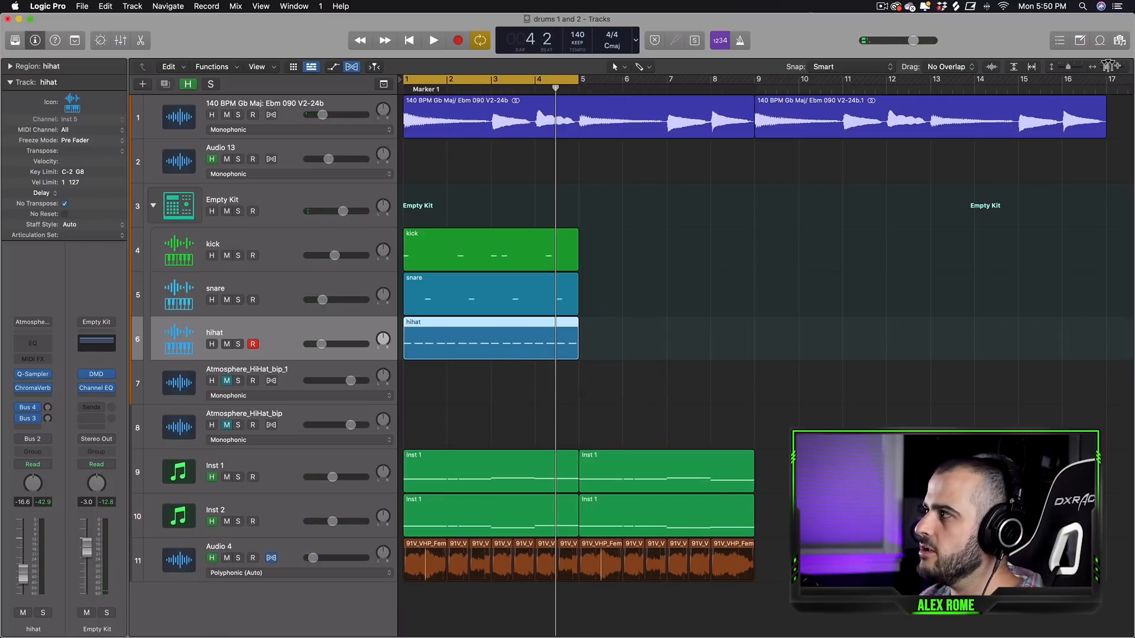
Set the cycle range from bar 2 beat 2 to about beat 4, and compare the hi-hat and kick note starts there.
left_click_drag(1107, 66, 1114, 66)
scroll(866, 373, "left", 10)
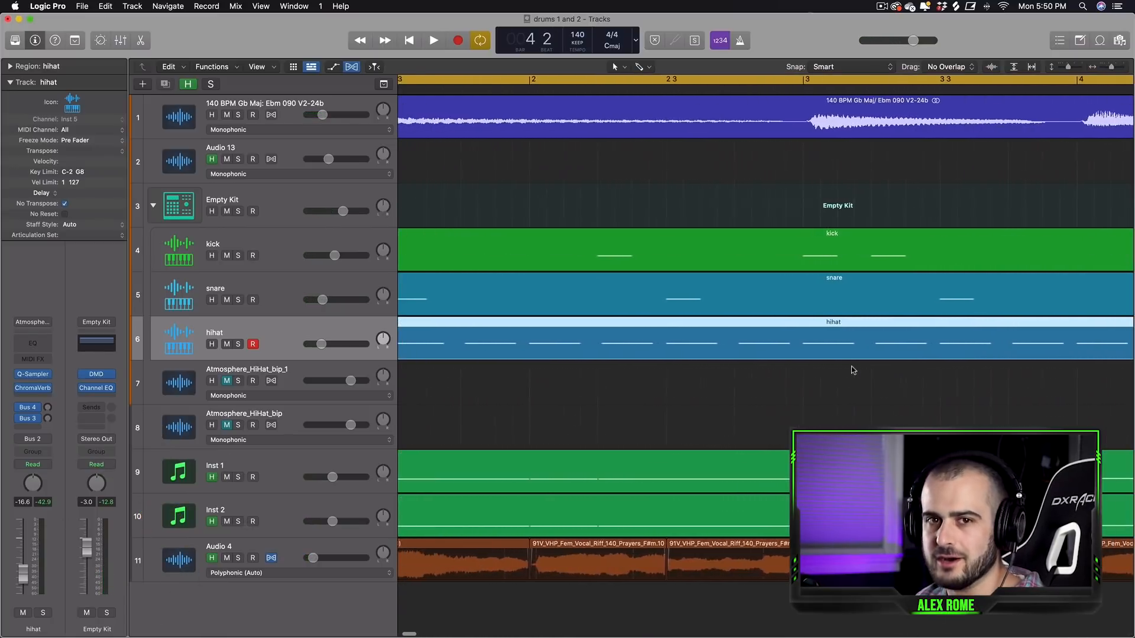
scroll(853, 370, "left", 5)
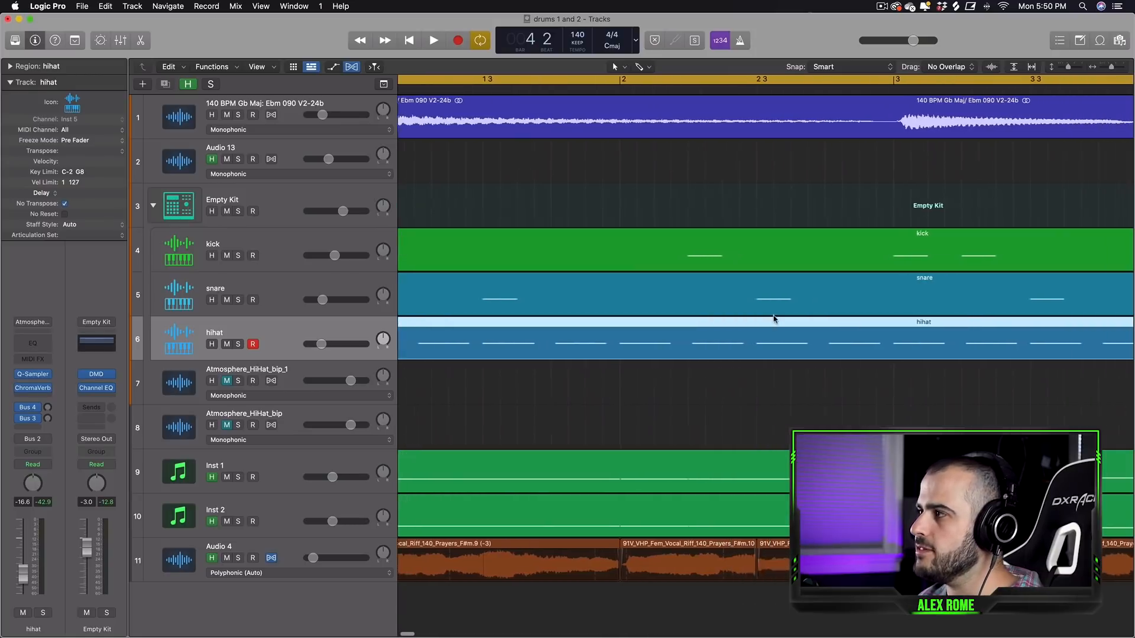
scroll(757, 305, "right", 7)
left_click(602, 204)
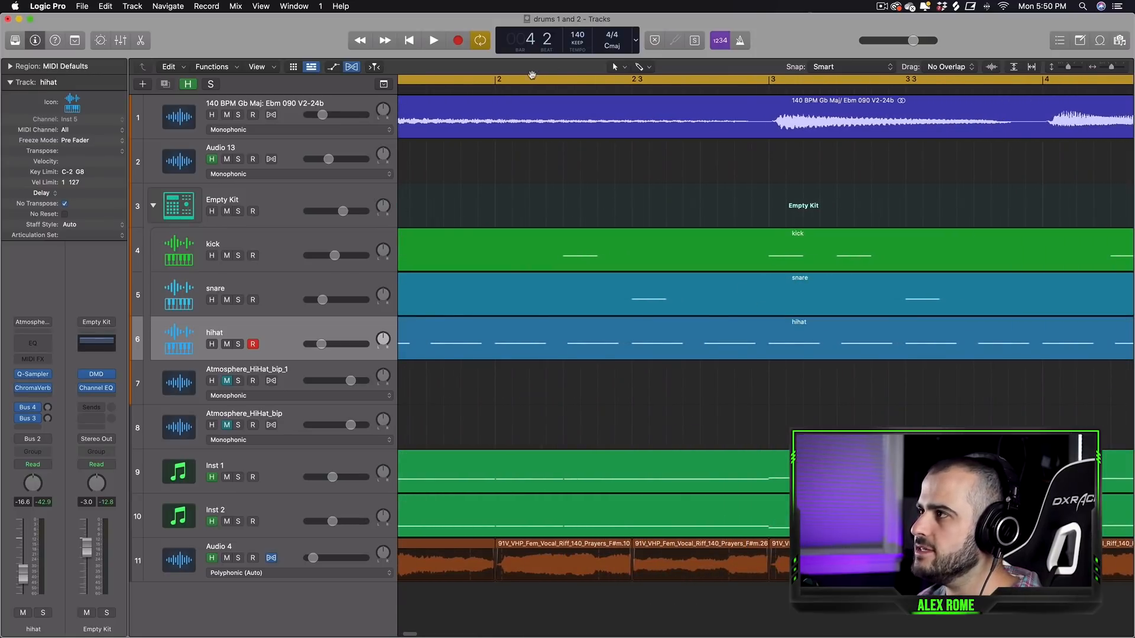
left_click_drag(524, 78, 705, 79)
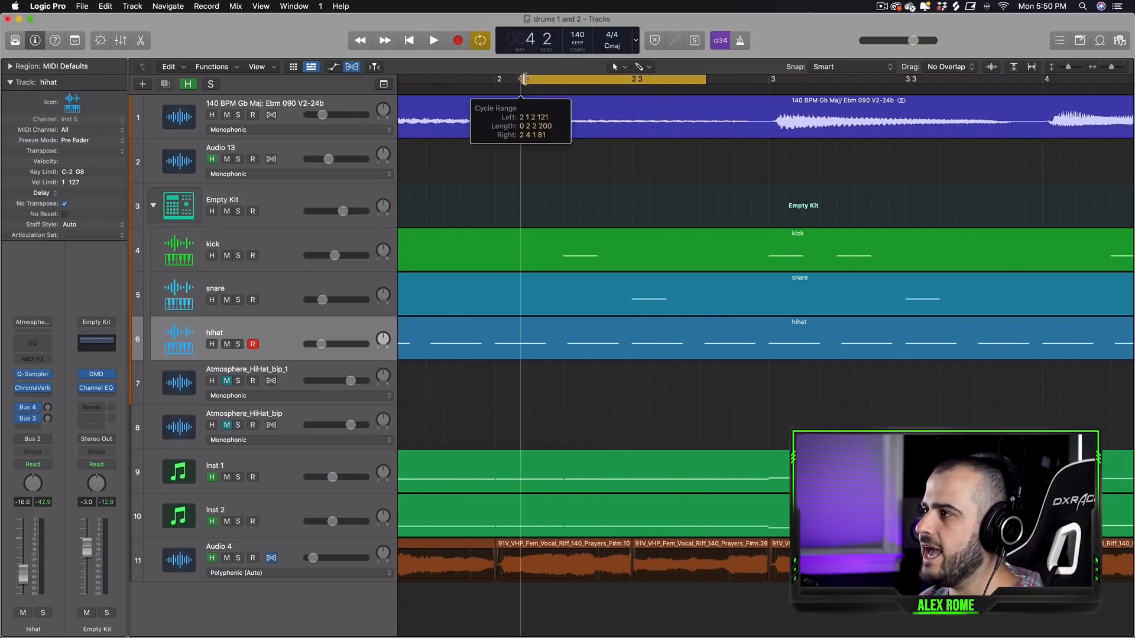
left_click_drag(524, 78, 563, 78)
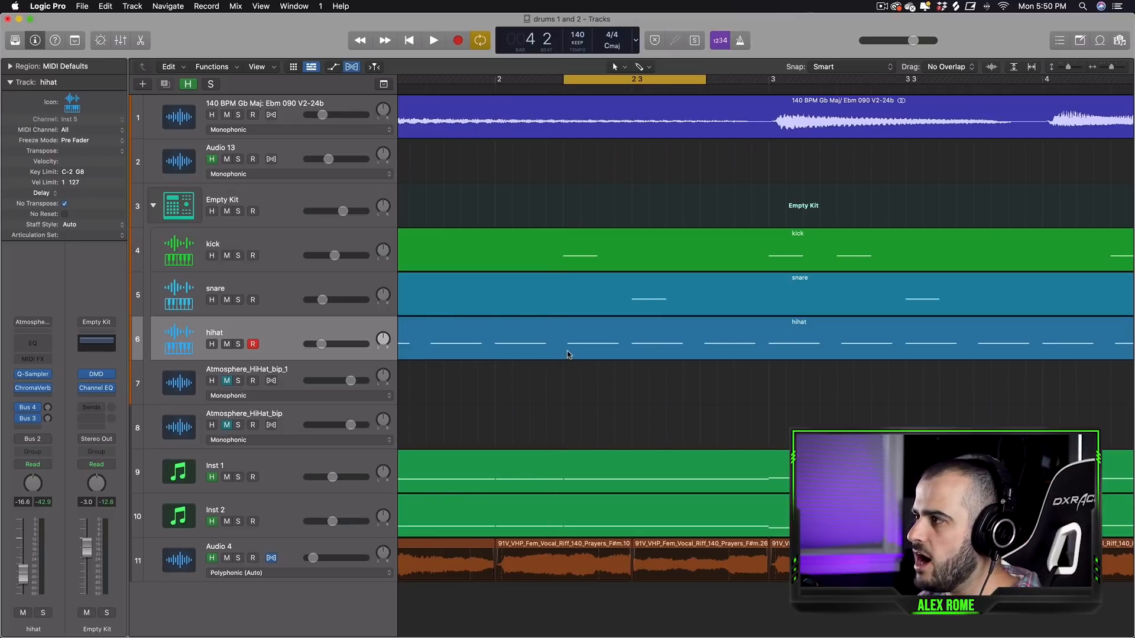
left_click(567, 348)
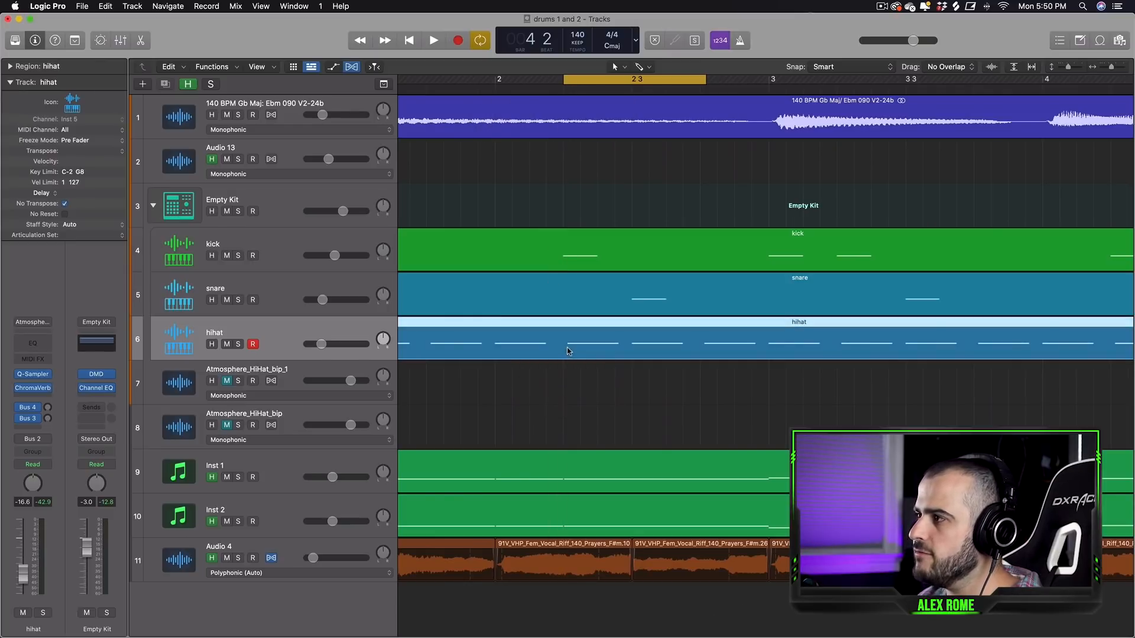
left_click(563, 258)
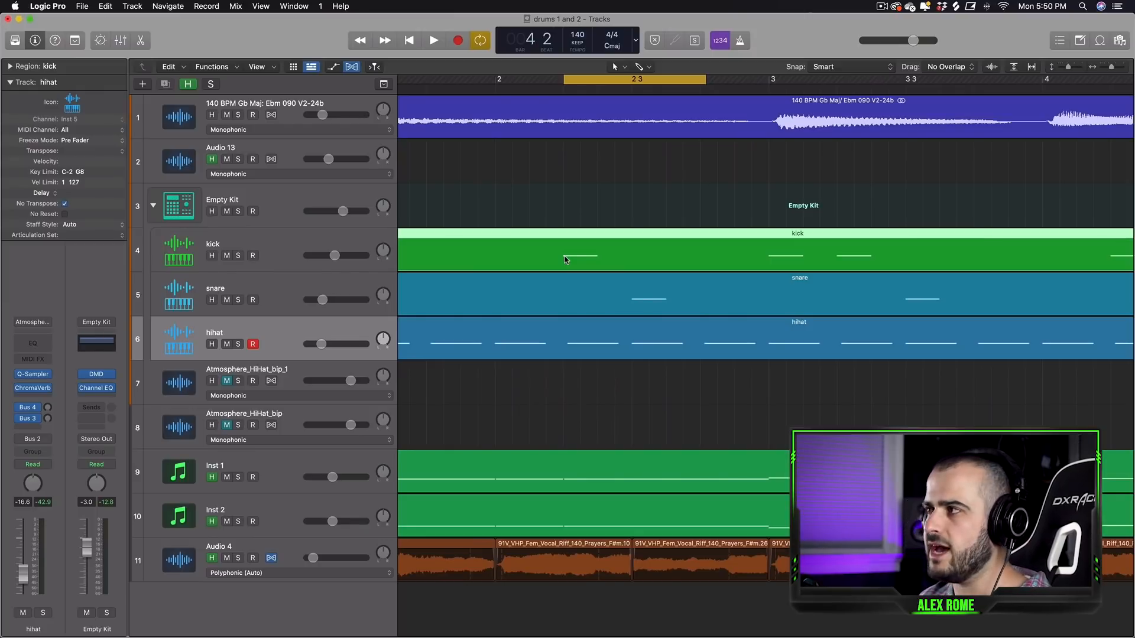
Trim the start of the bar 2 beat 2 kick note to about 2 2 1 121 to match the swung hi-hat, and play it.
double_click(585, 253)
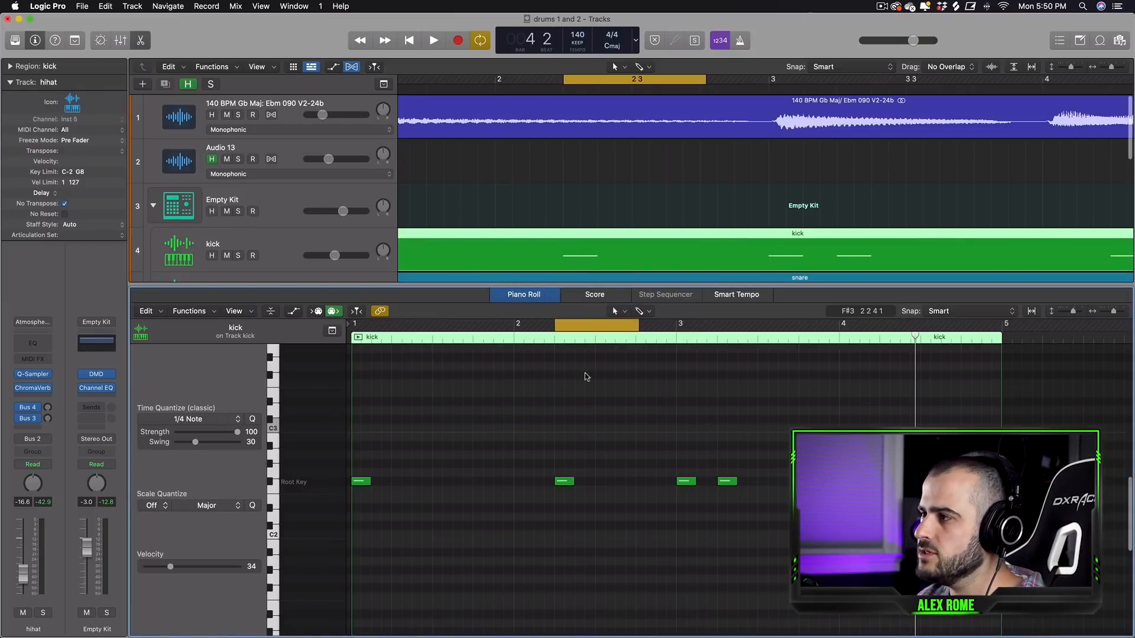
left_click_drag(1114, 312, 1117, 311)
scroll(411, 201, "left", 3)
scroll(663, 188, "down", 1)
scroll(663, 187, "down", 3)
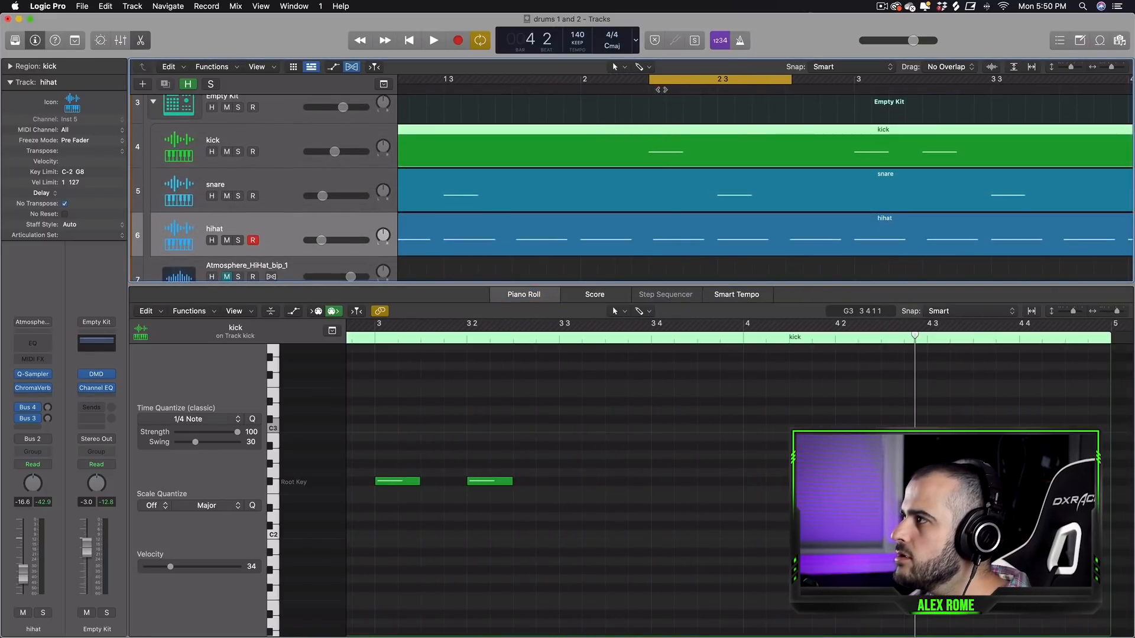
left_click_drag(661, 90, 650, 89)
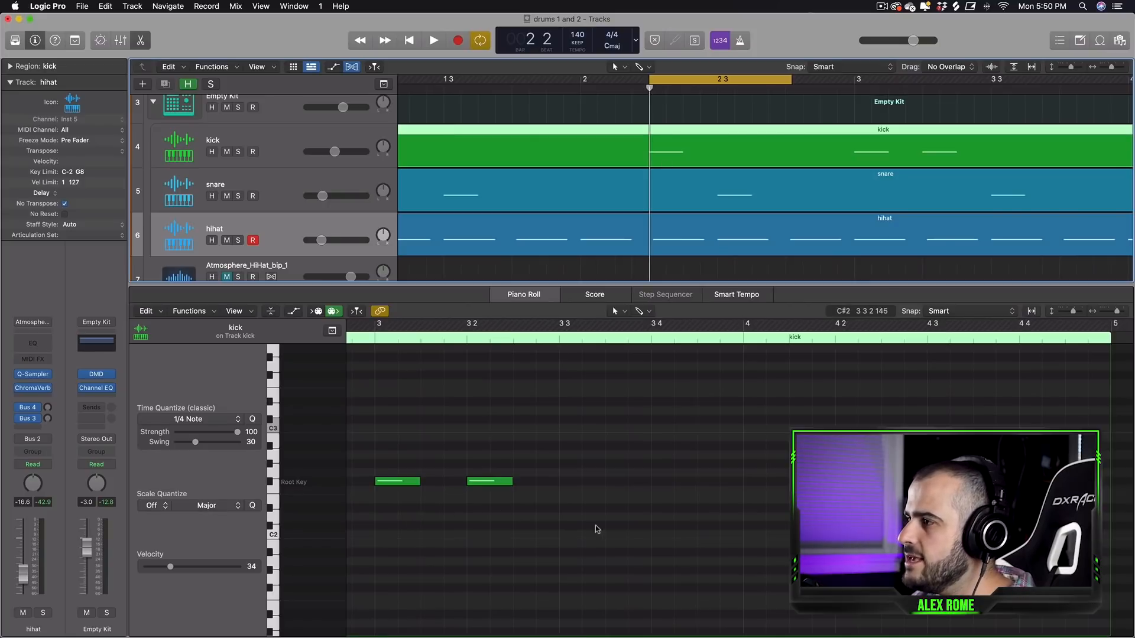
scroll(597, 529, "left", 5)
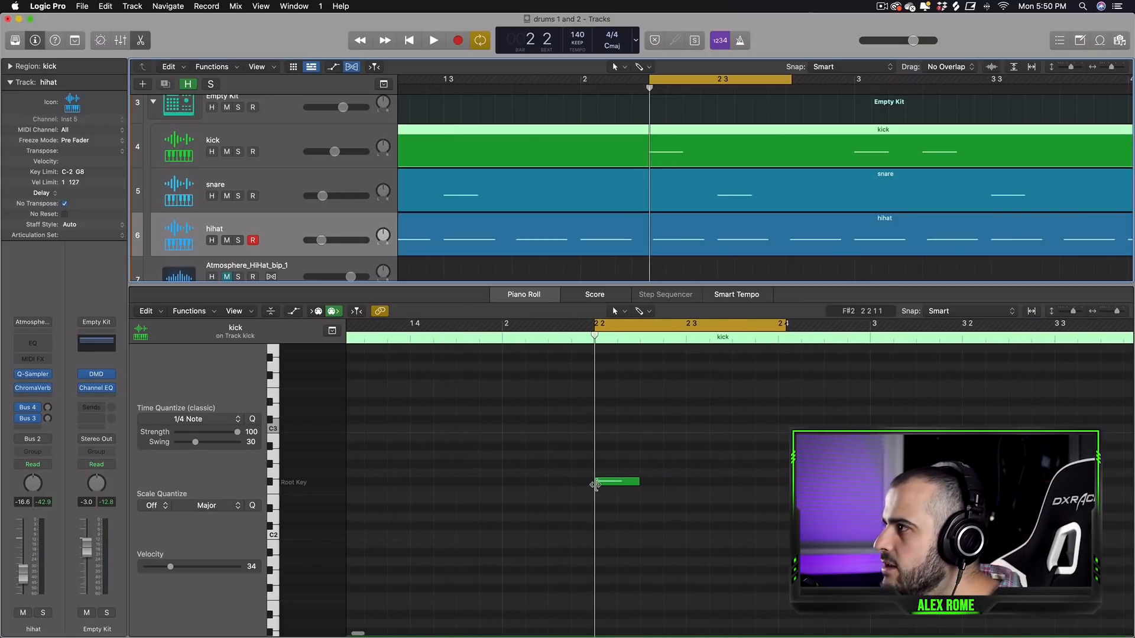
left_click_drag(595, 484, 606, 486)
key("space")
key("space")
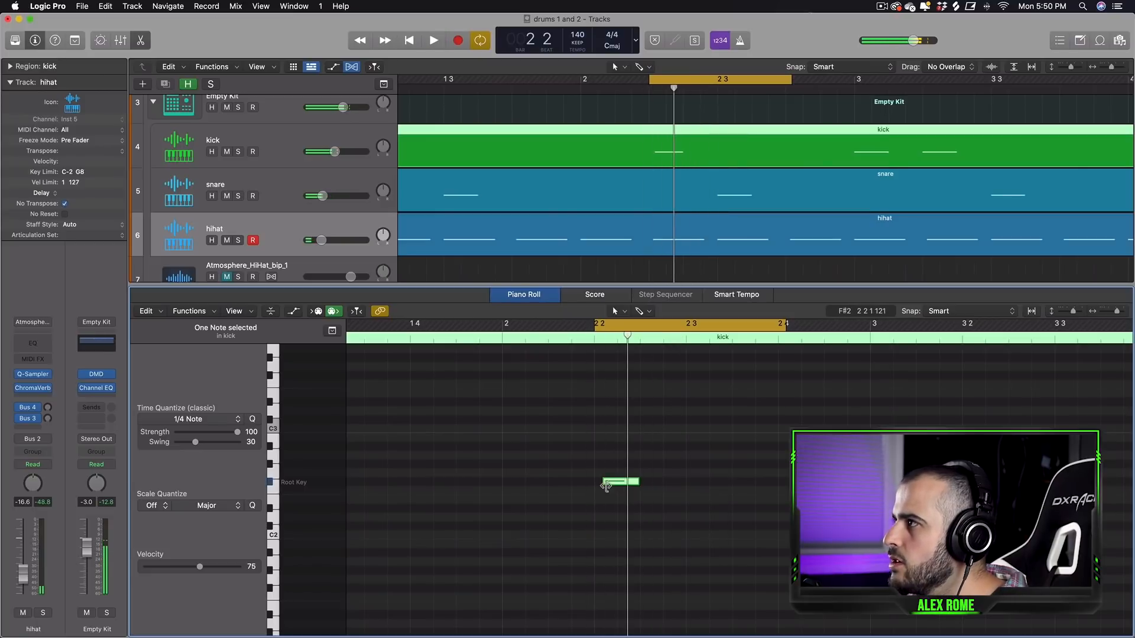
key("p")
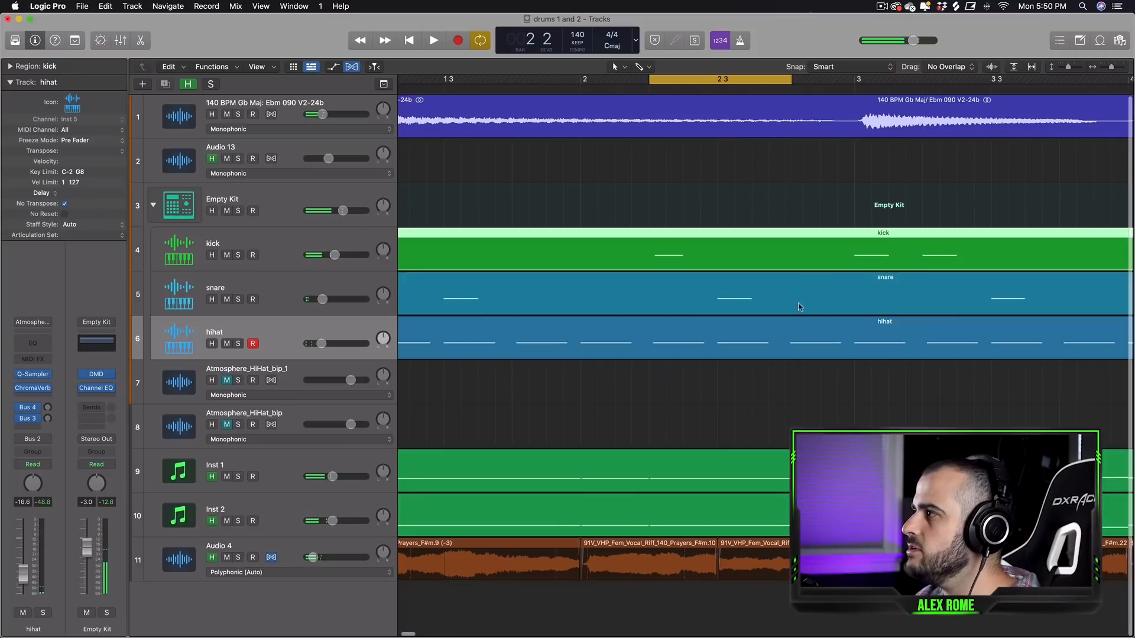
Trim the starts of the kick notes on beat 2 of bars 3 and 4 slightly later to match the swung hi-hats.
scroll(814, 289, "right", 5)
scroll(800, 301, "right", 3)
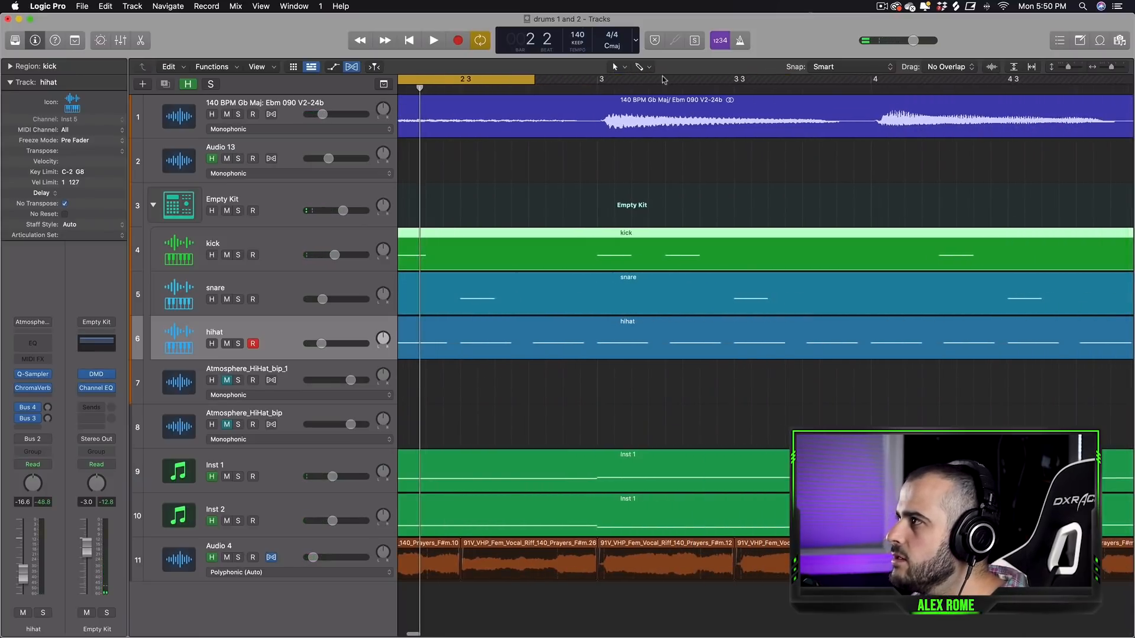
left_click_drag(663, 79, 757, 79)
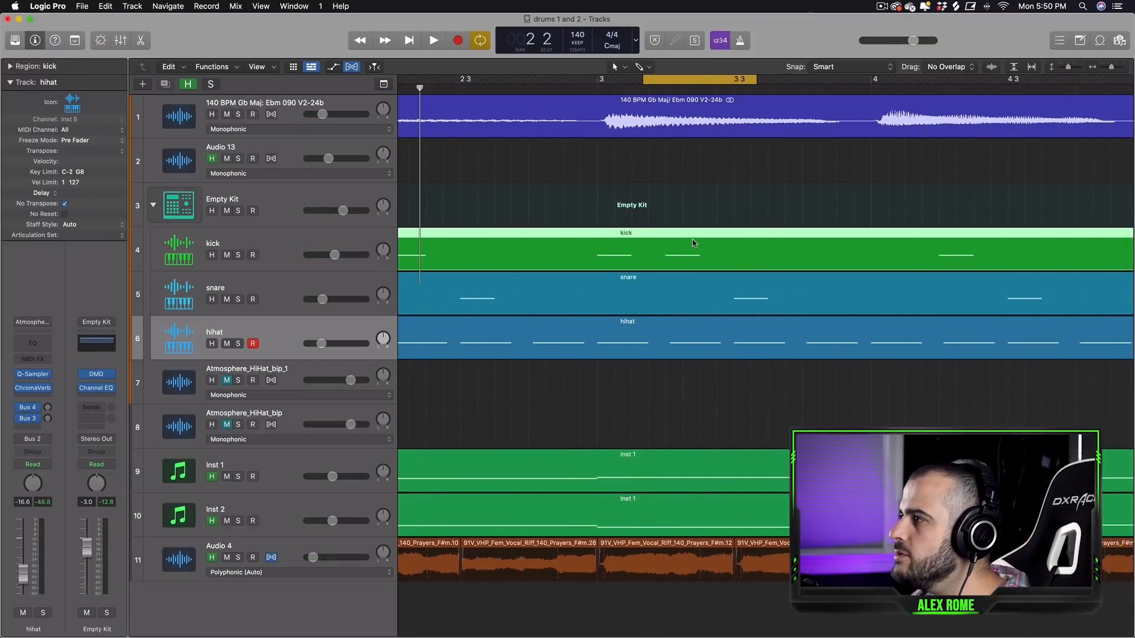
double_click(693, 240)
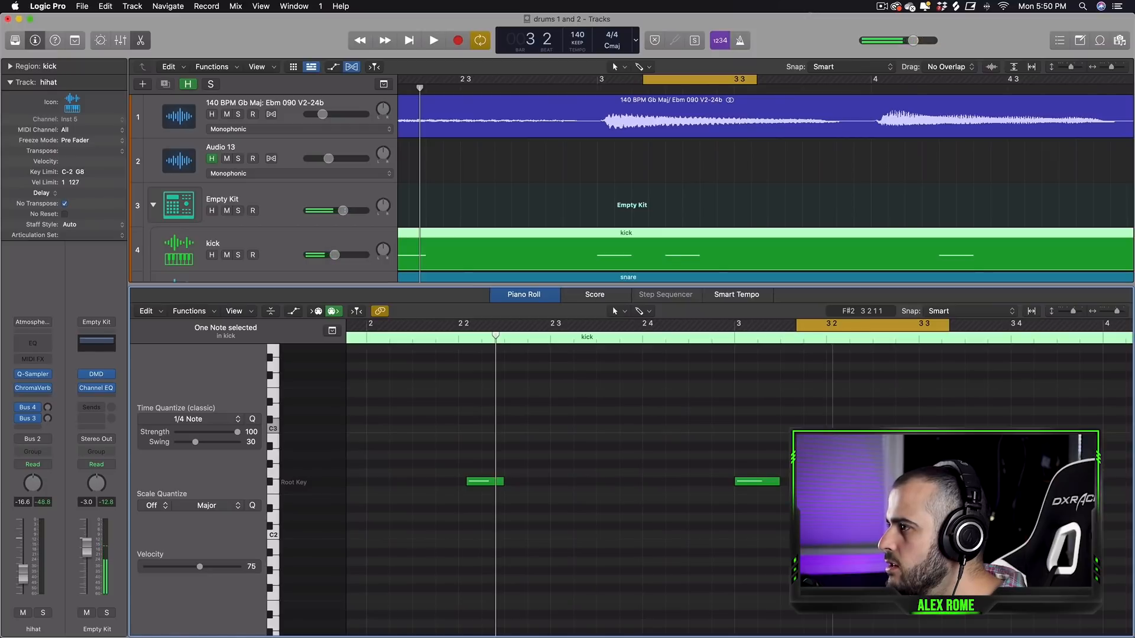
scroll(677, 481, "right", 5)
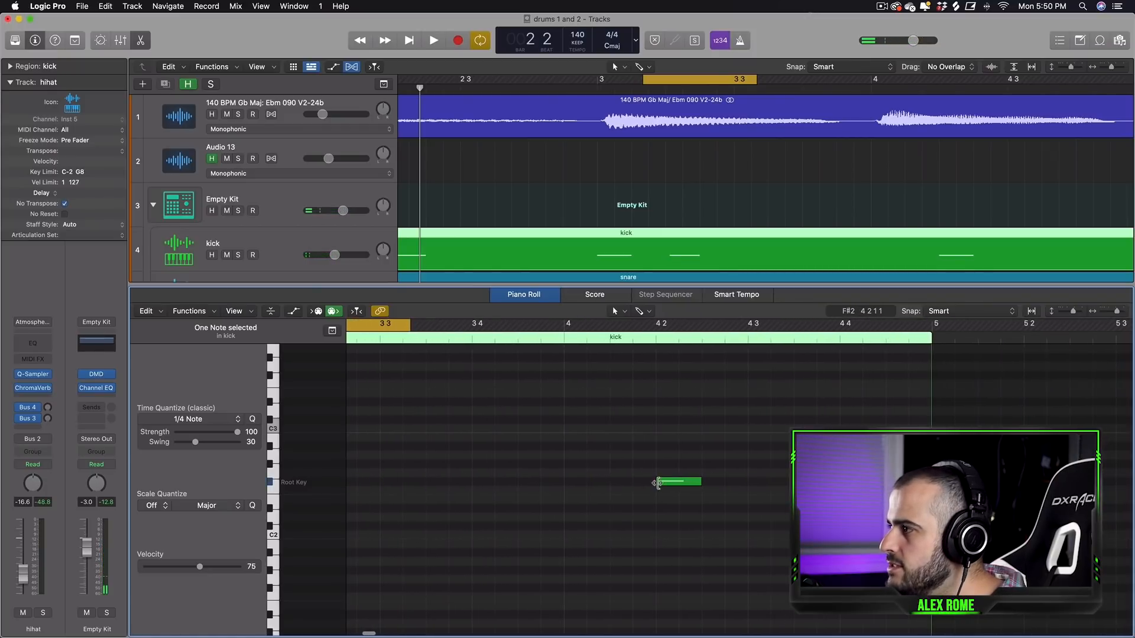
left_click_drag(658, 483, 663, 482)
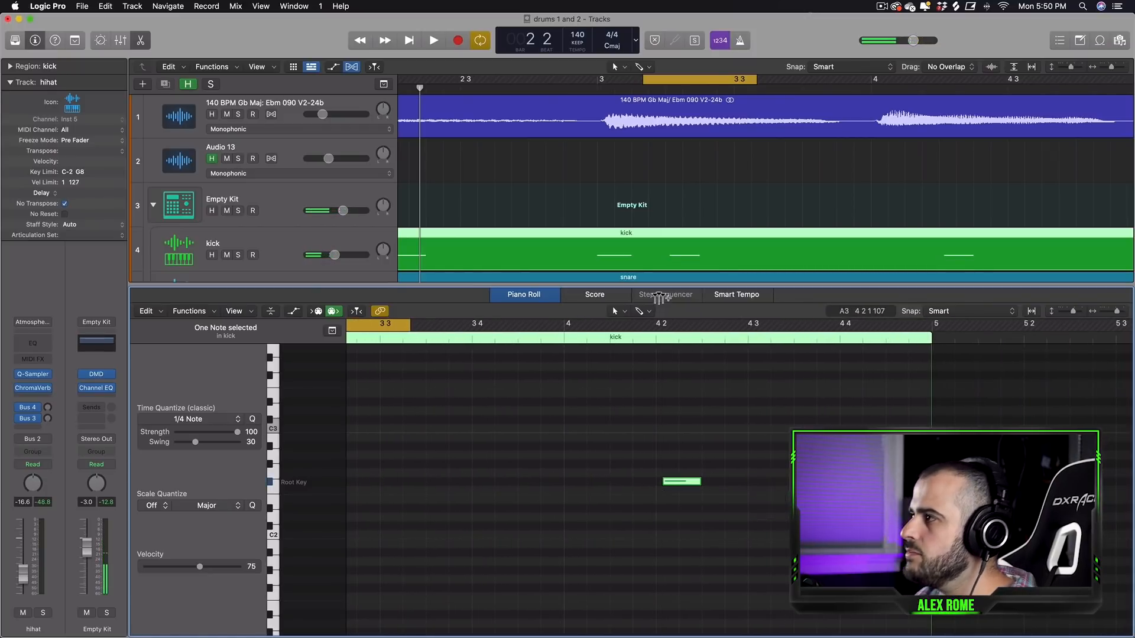
key("p")
Set the cycle range to the full four-bar kick region and play the beat.
key("super+Left")
key("super+Left")
key("super+Left")
key("super+Left")
key("super+Left")
key("super+Left")
scroll(940, 167, "left", 2)
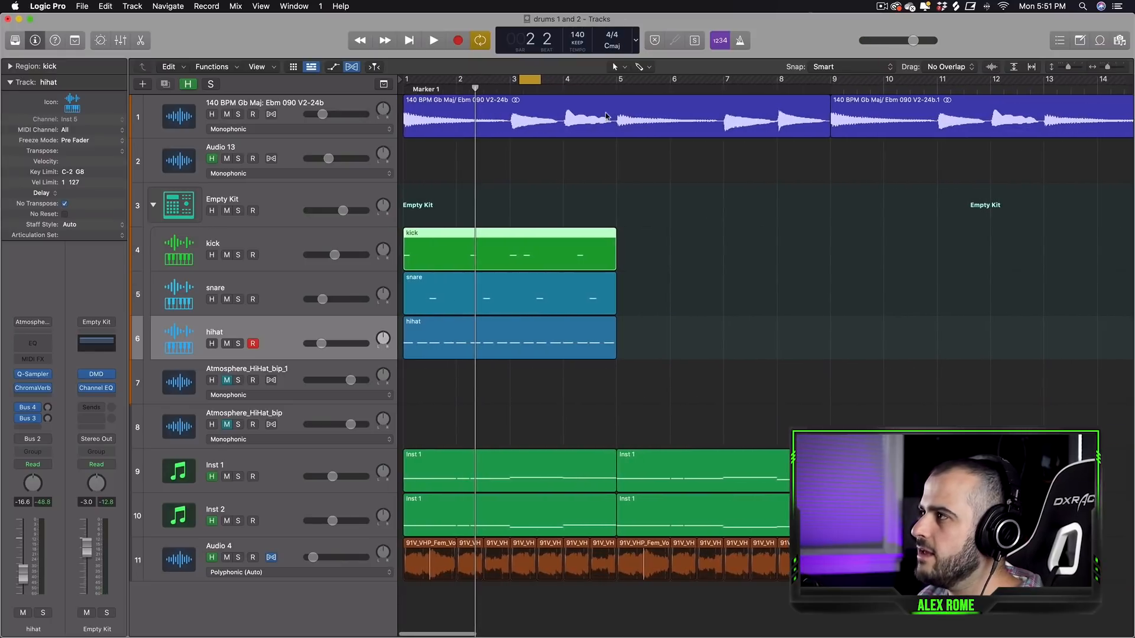
key("super+u")
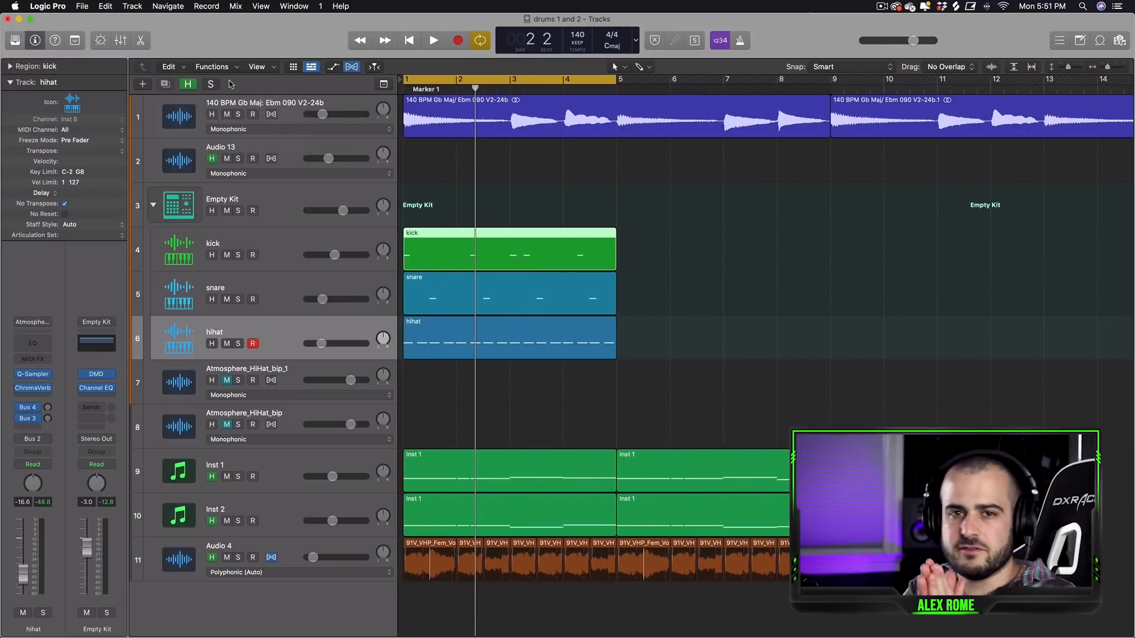
key("space")
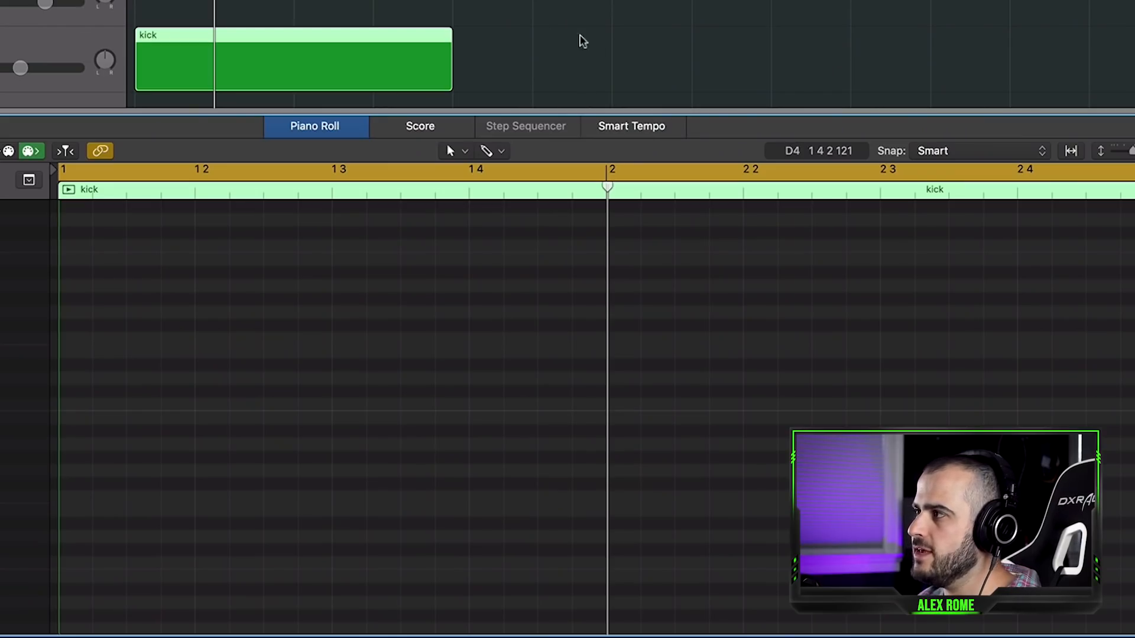
Add C3 kick notes on beat 1 of each of the four bars in the empty kick region.
mouse_move(449, 69)
left_mouse_down()
mouse_move(436, 68)
mouse_move(450, 70)
left_mouse_up()
left_click(75, 406)
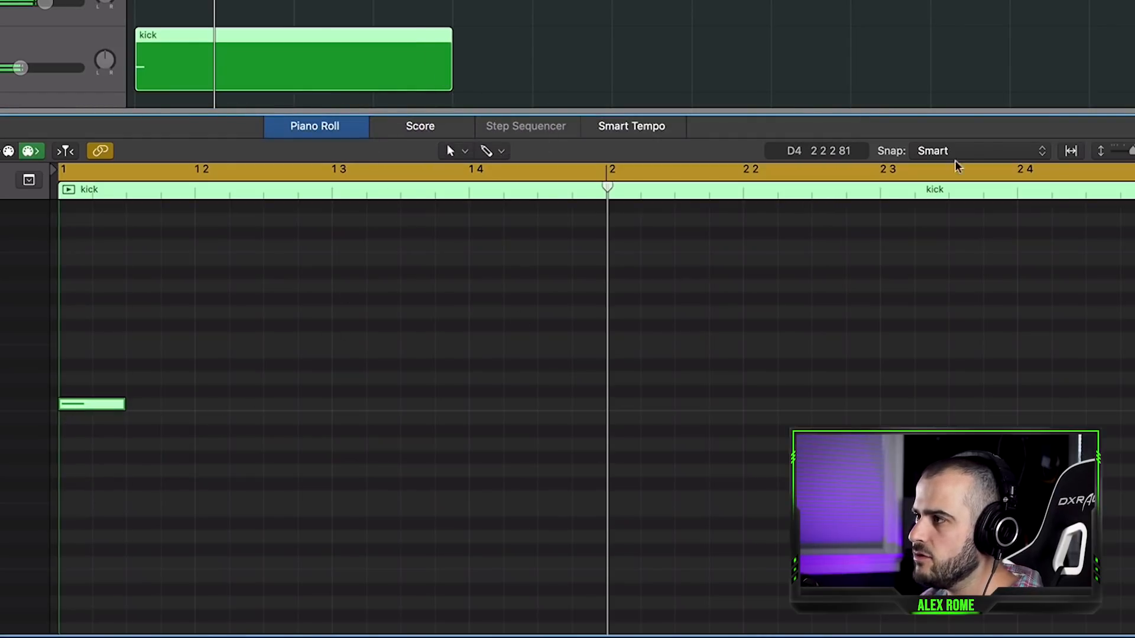
left_click_drag(1134, 151, 1127, 150)
left_click(88, 404)
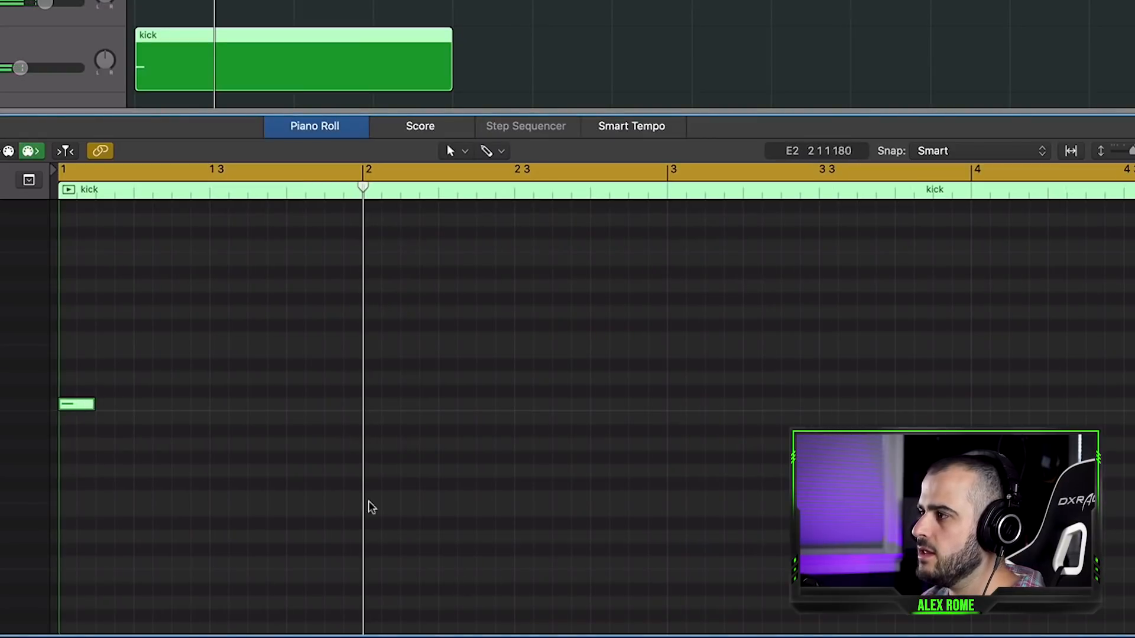
left_click(373, 407)
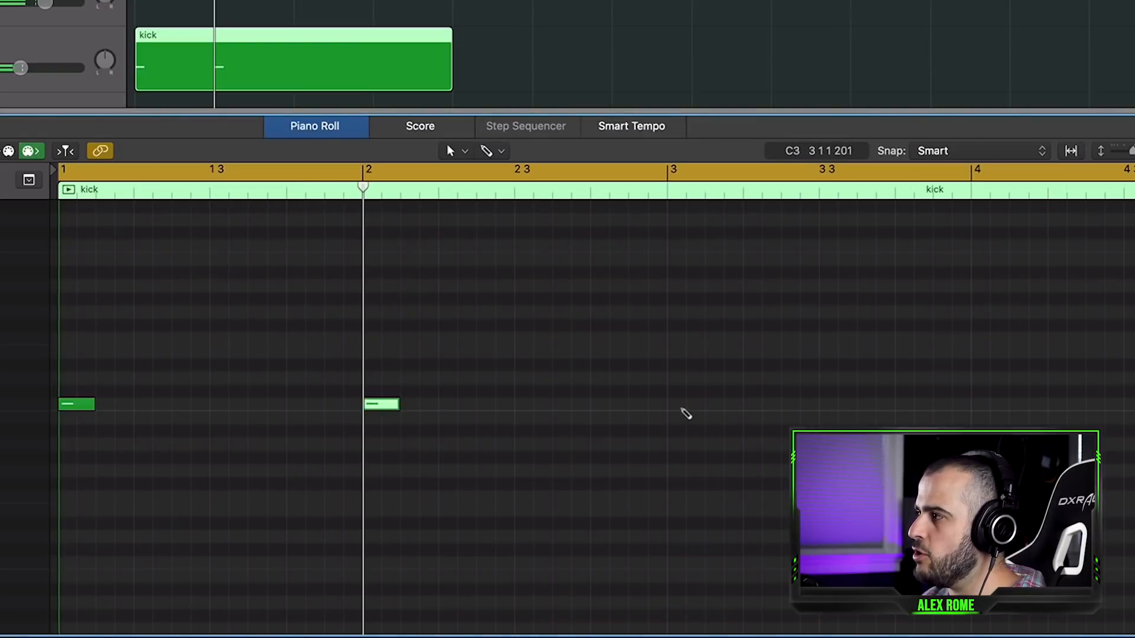
left_click(684, 409)
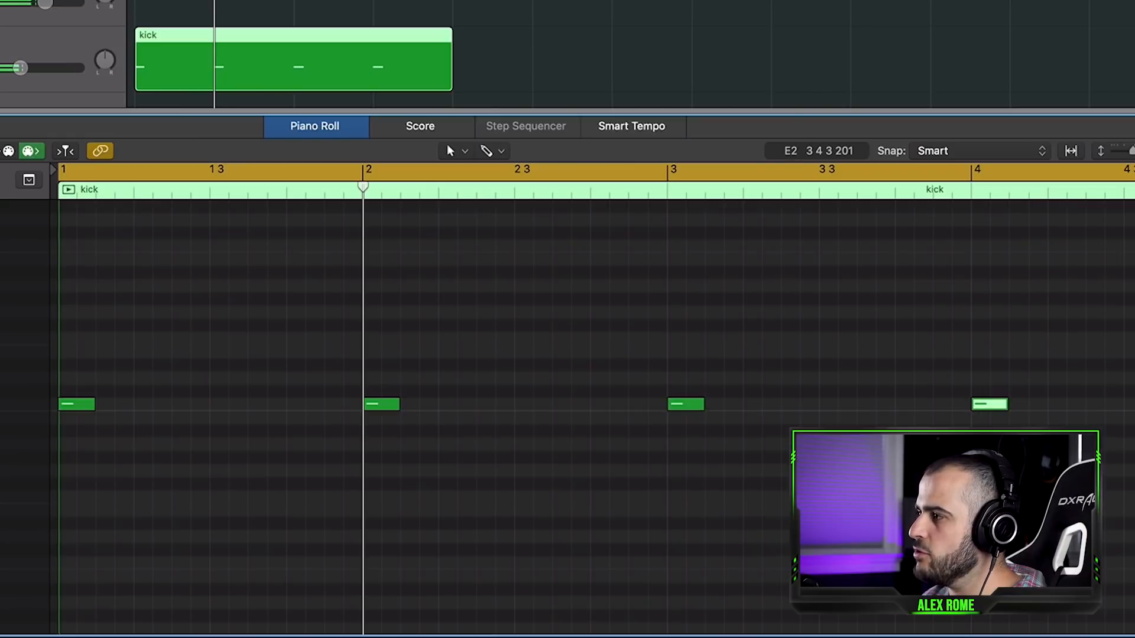
Add kick notes on beat 2 of bars 2 and 4 while auditioning the pattern, and close the note editor.
key("space")
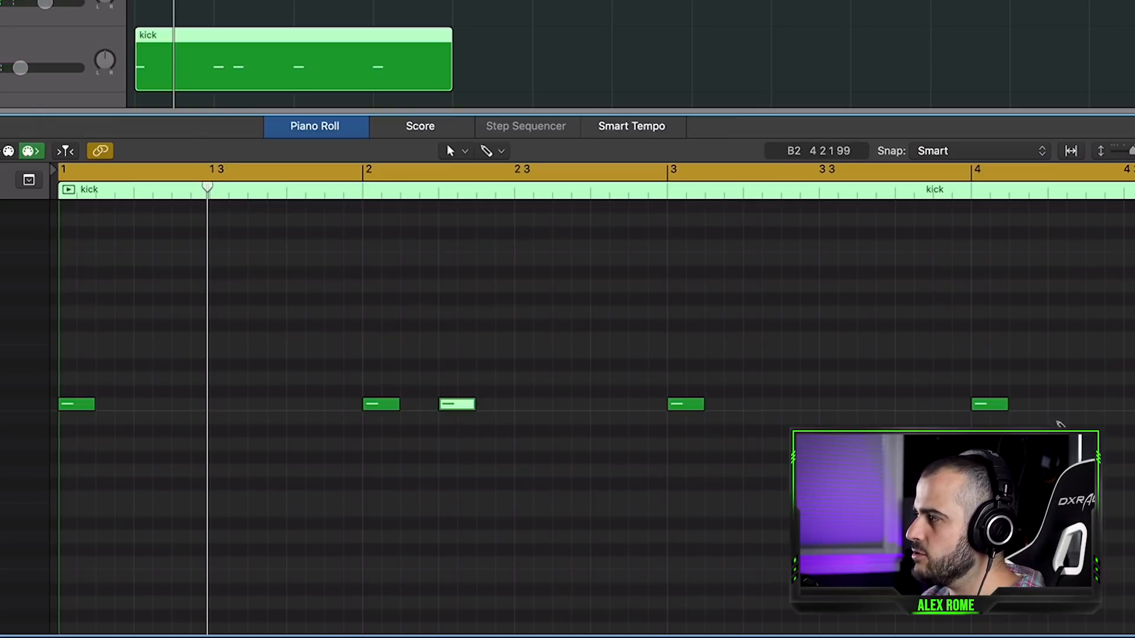
left_click(1050, 405)
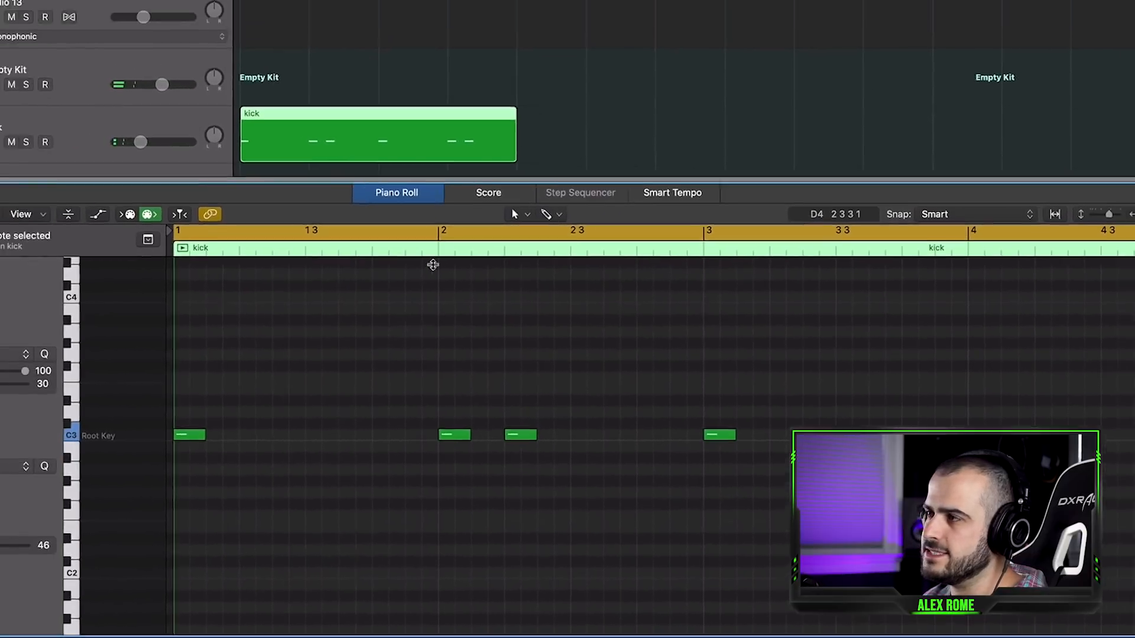
key("e")
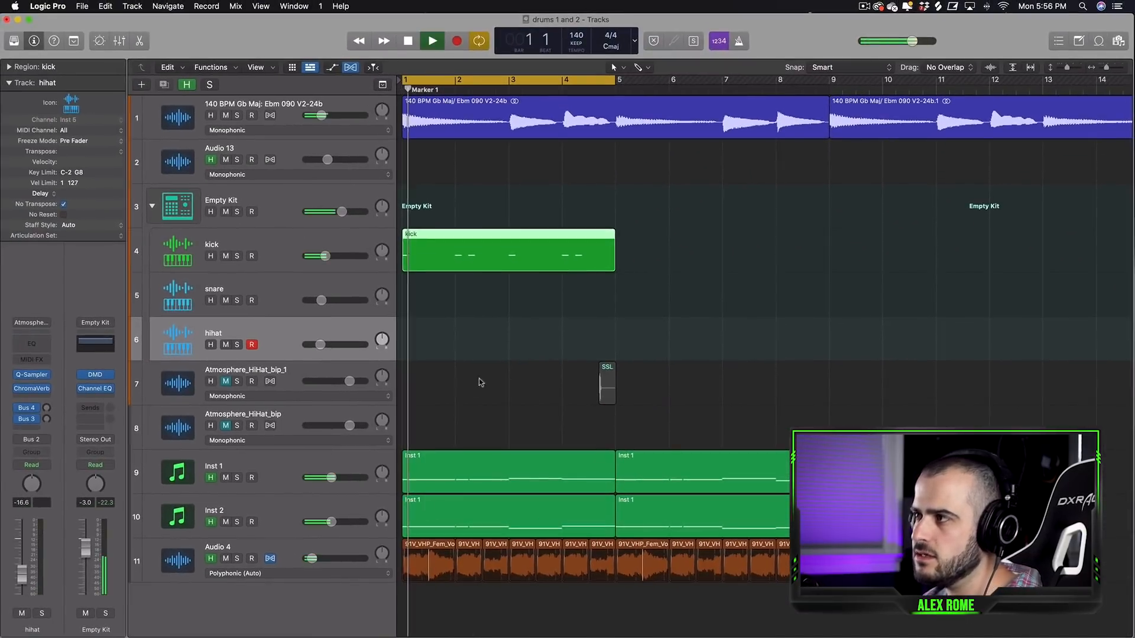
Raise the kick track's volume to -7.8 dB while the loop plays, and stop playback.
left_click_drag(324, 256, 332, 256)
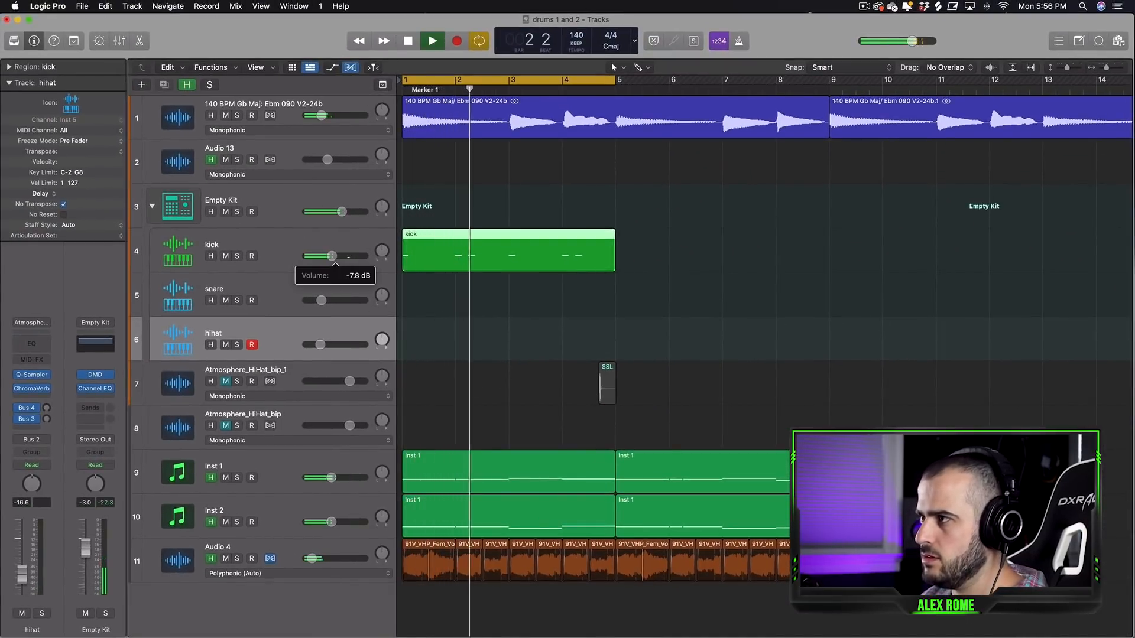
scroll(356, 276, "right", 1)
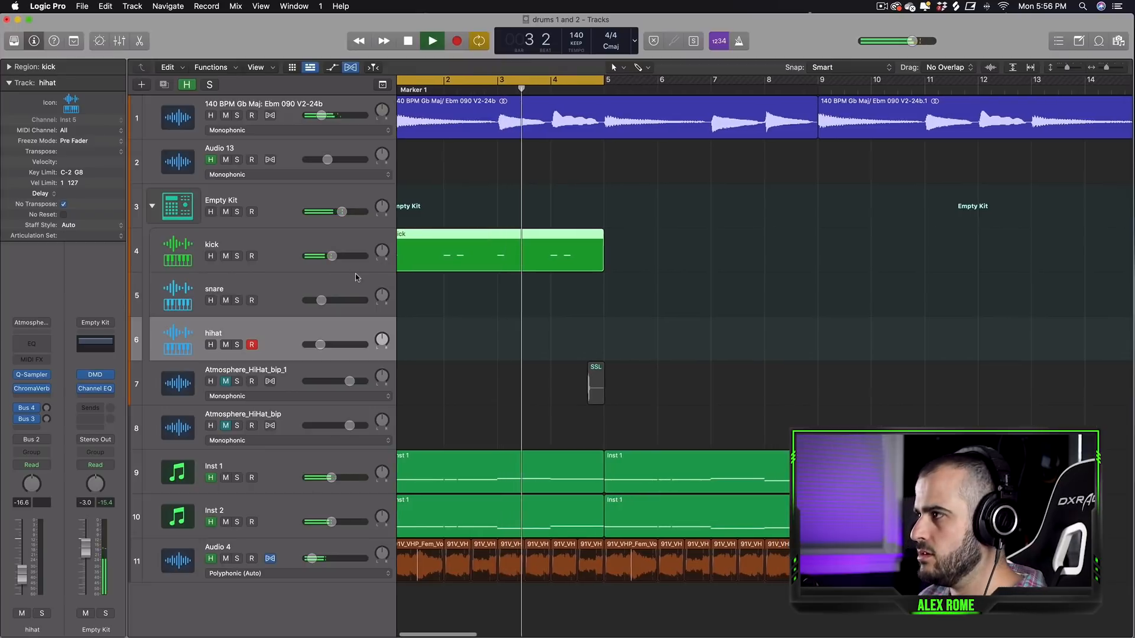
scroll(361, 294, "left", 1)
key("space")
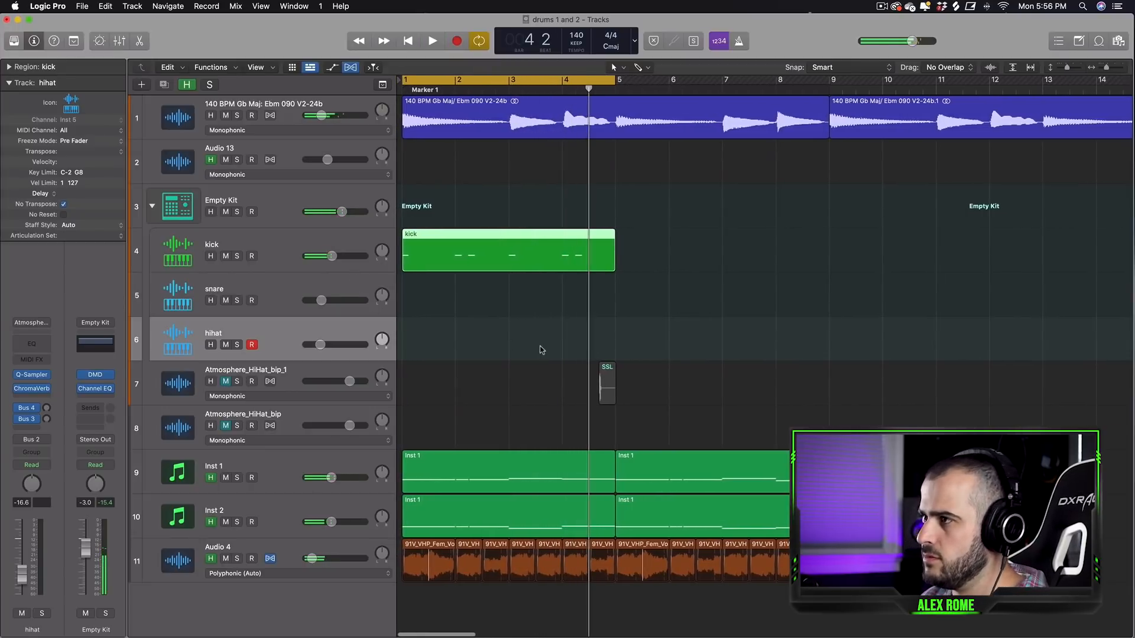
Create an empty four-bar region on the snare track, from bar 1 to bar 5.
left_click_drag(213, 137, 410, 136)
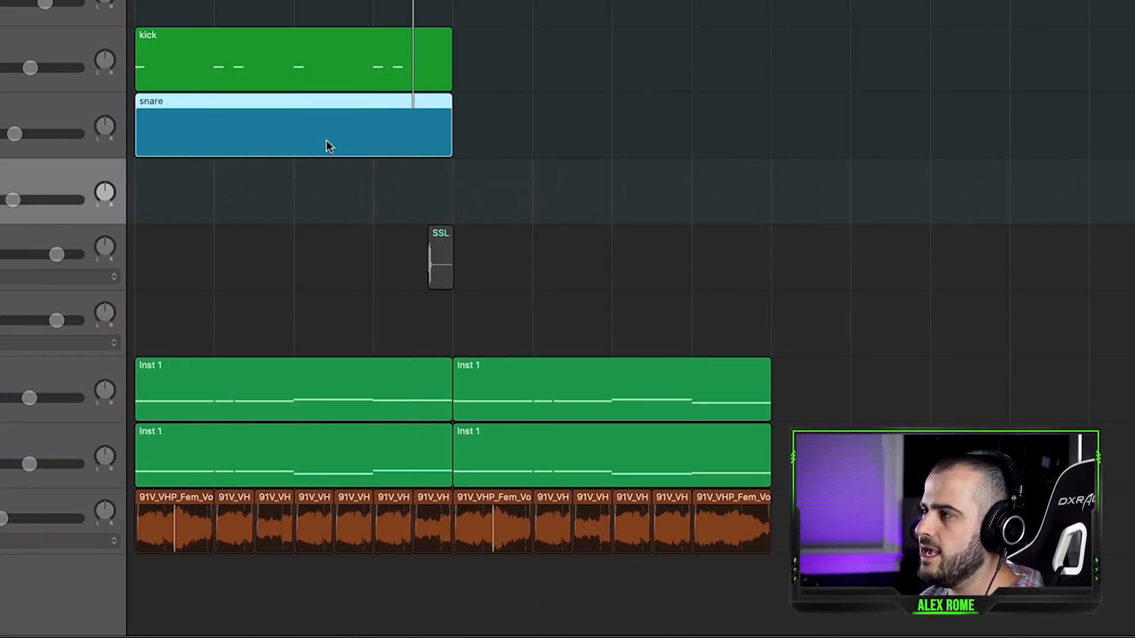
Add C3 snare notes on beat 3 of each of the four bars in the empty snare region.
double_click(326, 140)
left_click(220, 407)
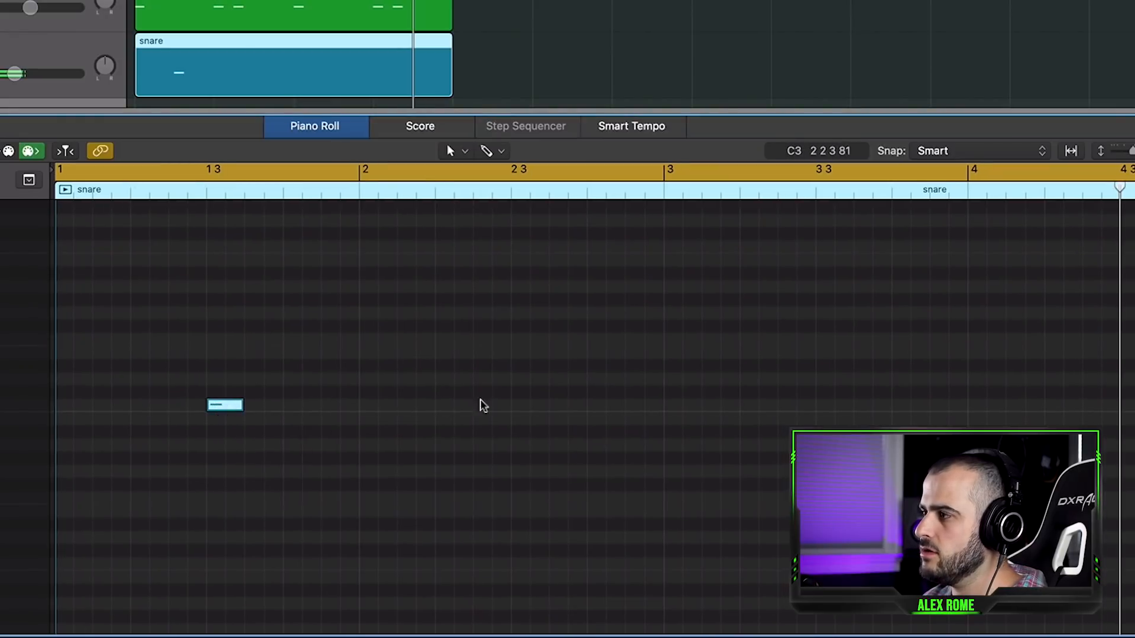
left_click(523, 406)
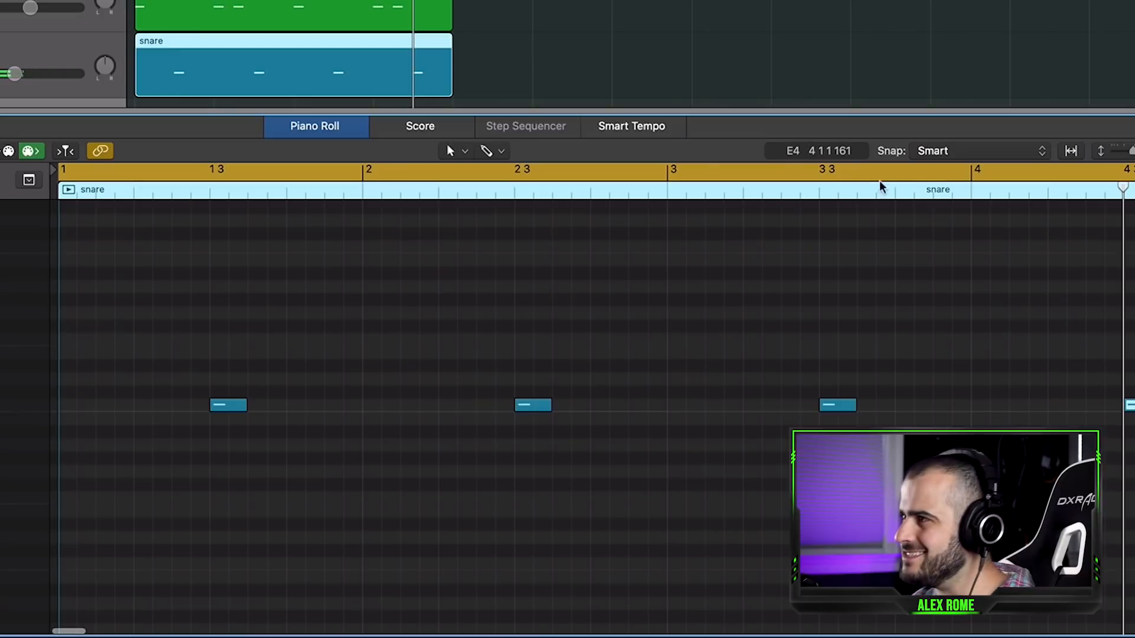
Close the note editor and raise the snare track's volume slightly while the loop plays.
left_click_drag(315, 113, 242, 627)
key("space")
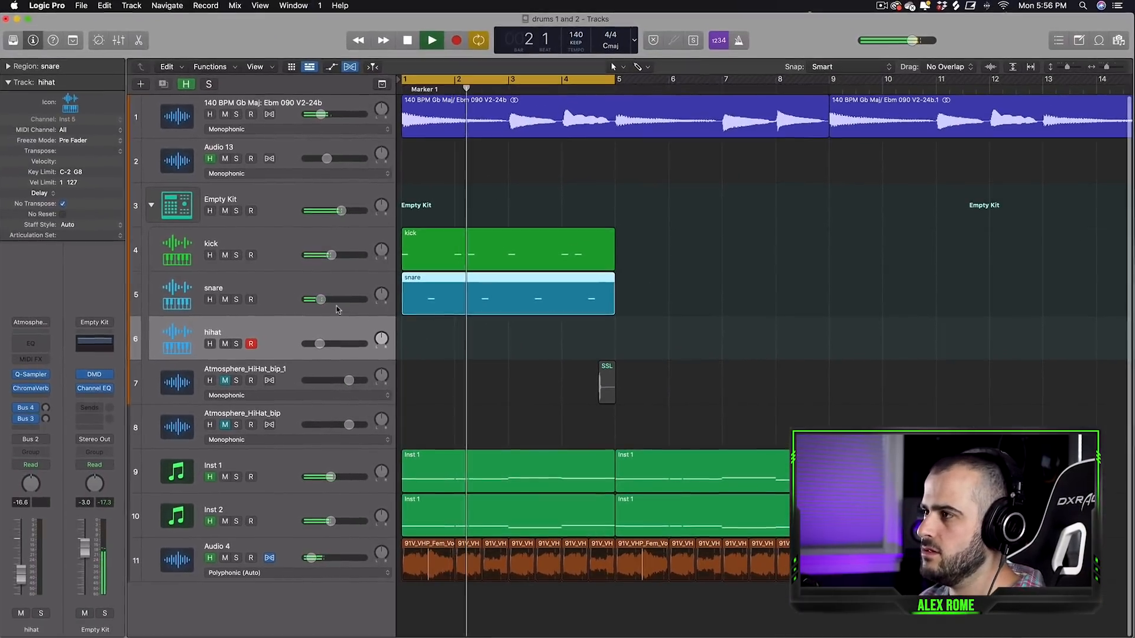
left_click_drag(227, 248, 232, 248)
Create a four-bar region on the hihat track and add four back-to-back C3 eighth notes from the start of bar 1.
left_click(415, 349, "super")
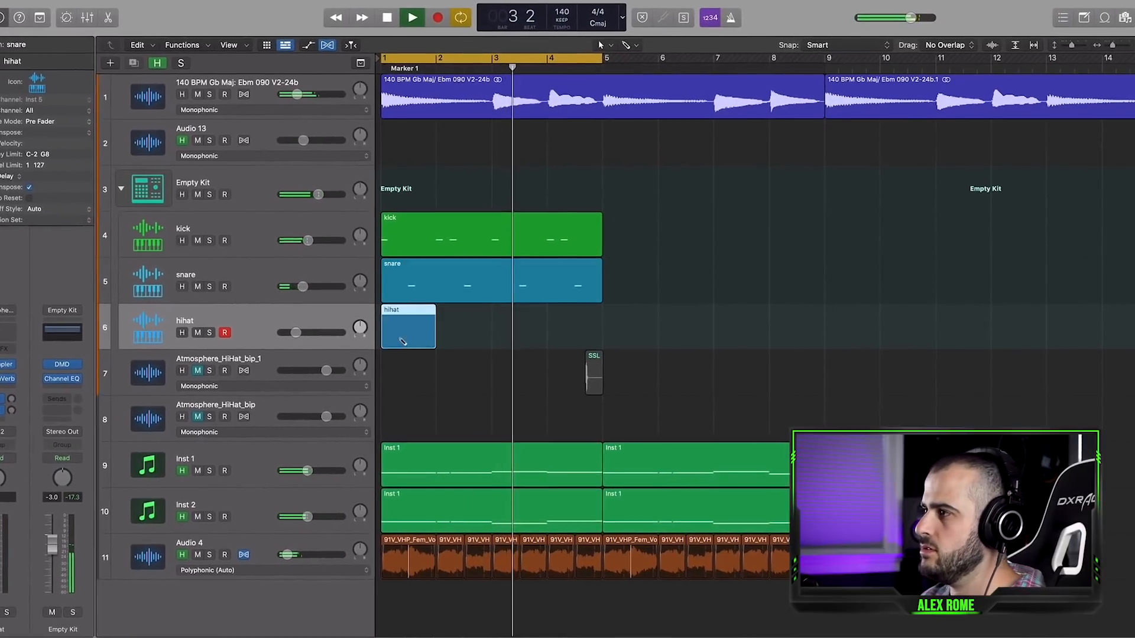
left_click_drag(418, 325, 591, 325)
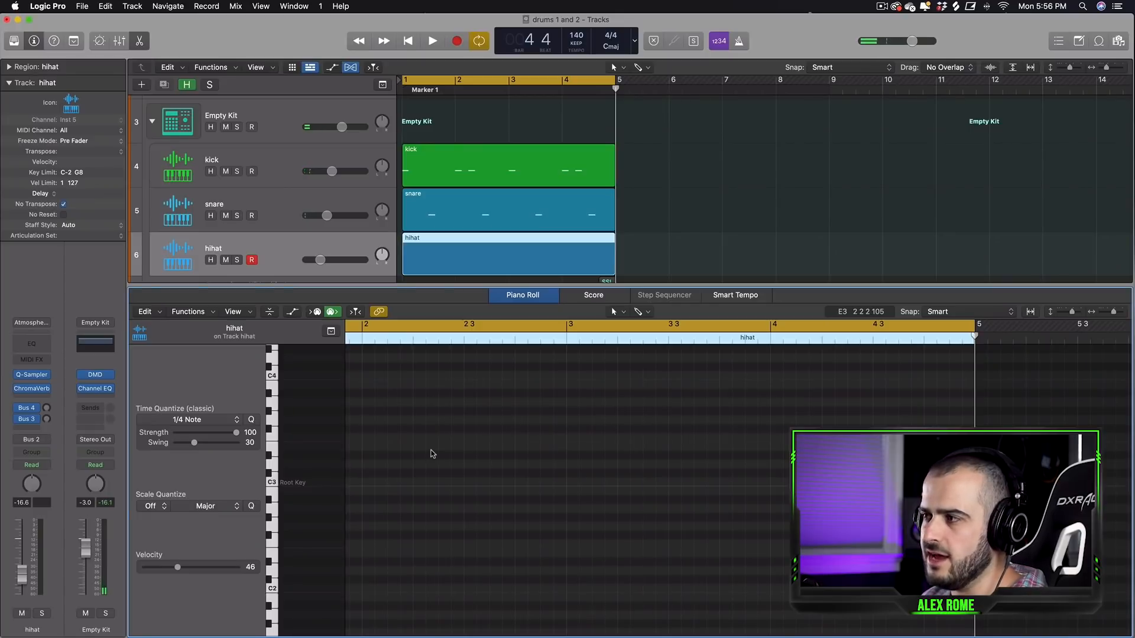
scroll(433, 454, "left", 5)
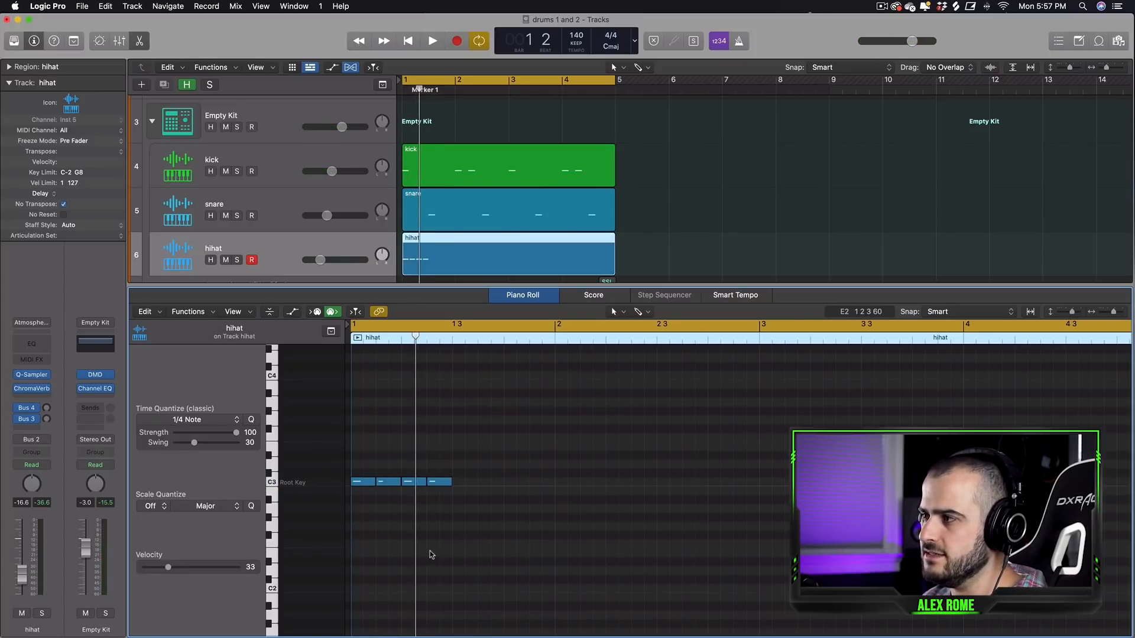
key("space")
key("space")
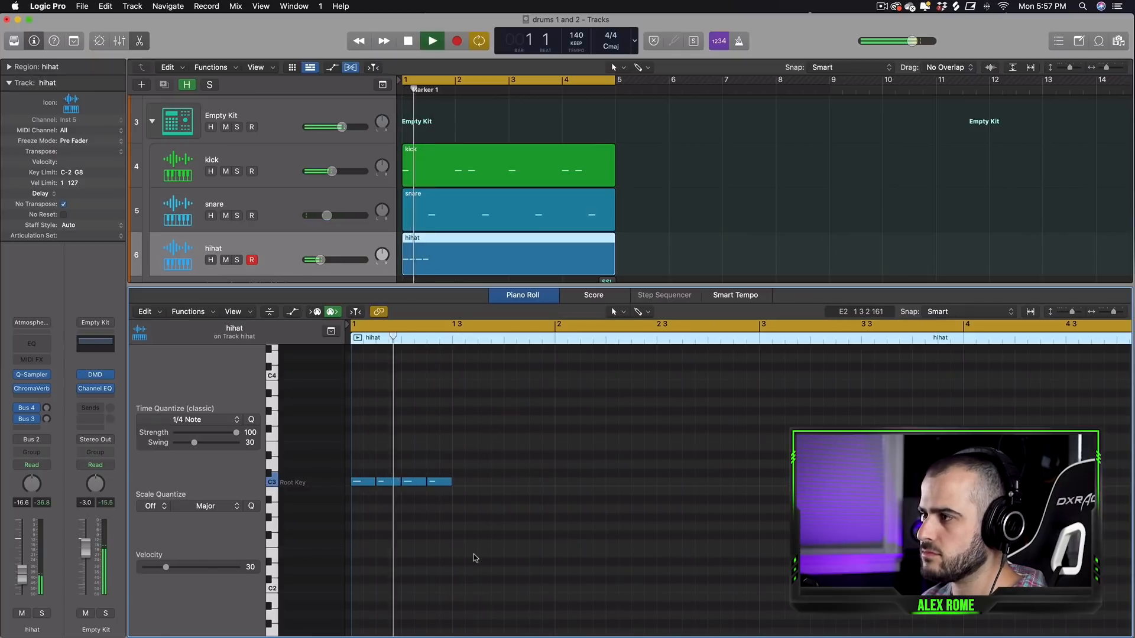
Repeat the four hi-hat notes to fill bar 1, and audition the pattern.
key("space")
left_click_drag(484, 538, 332, 461)
key("super+r")
key("space")
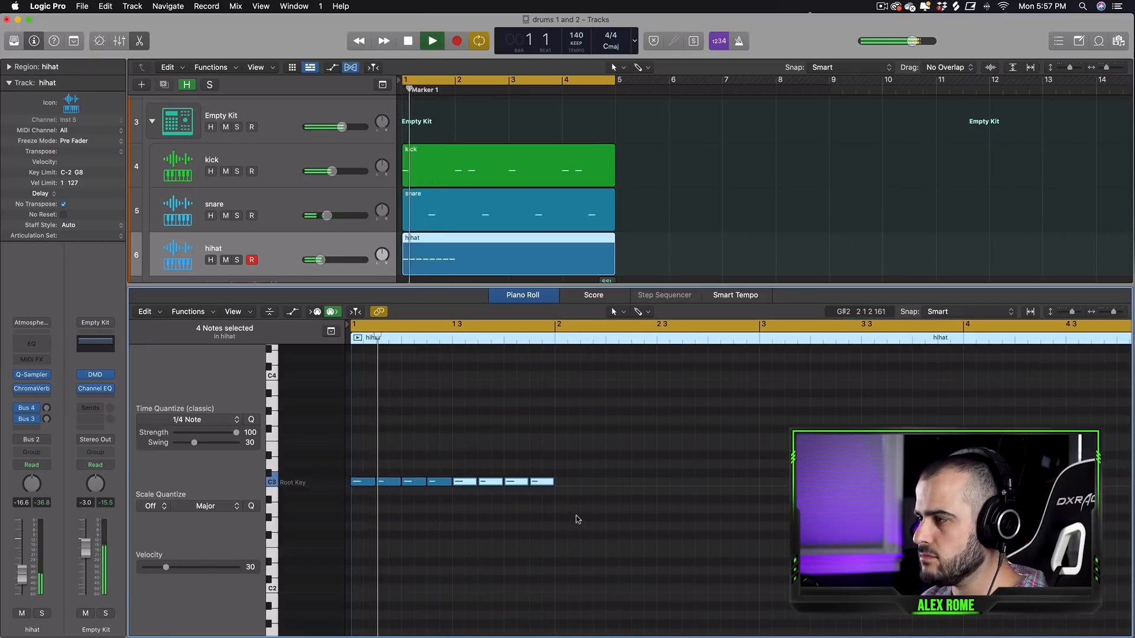
left_click_drag(577, 498, 358, 454)
key("space")
left_click(437, 515)
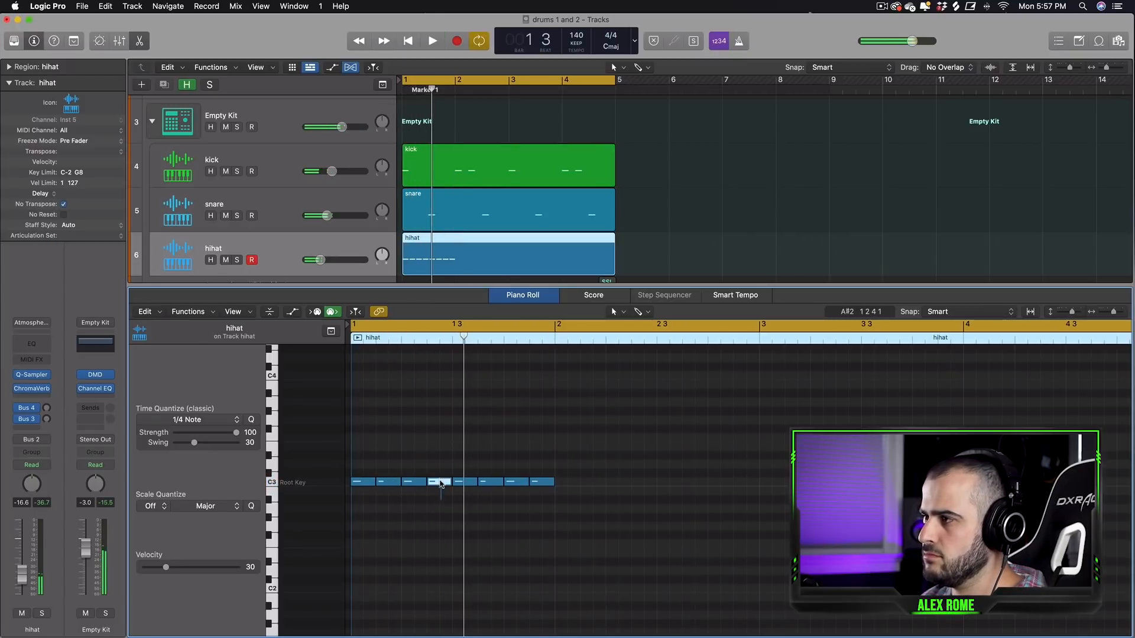
key("space")
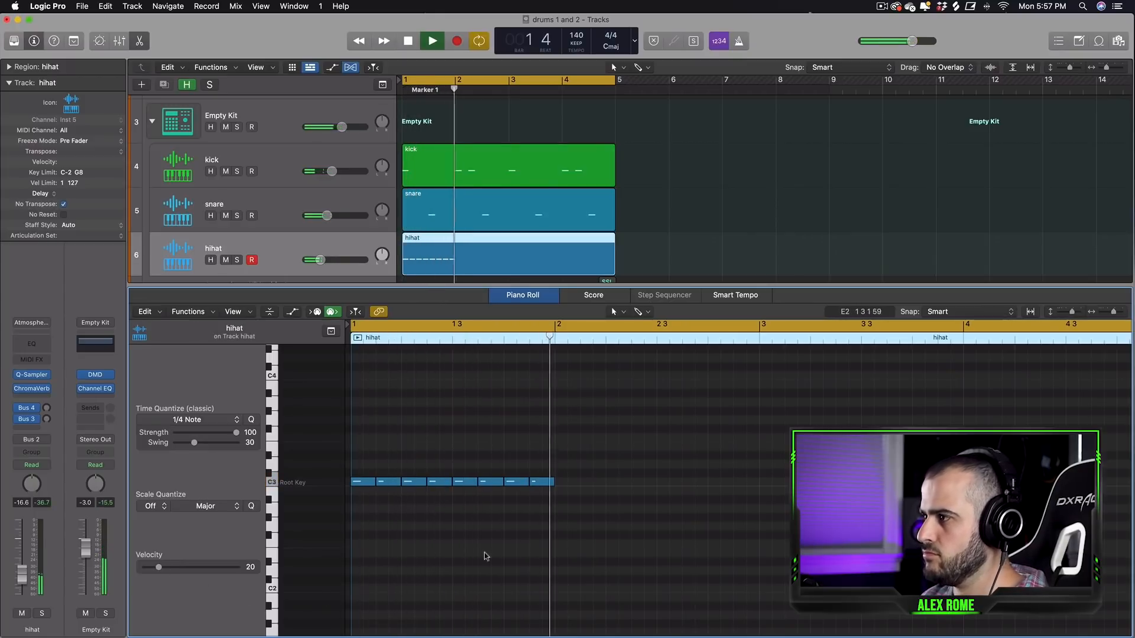
key("space")
Shorten the eight hi-hat notes and repeat them three times to fill all four bars.
left_click_drag(654, 484, 484, 486)
left_click_drag(374, 483, 364, 483)
key("super+r")
key("super+r")
key("super+r")
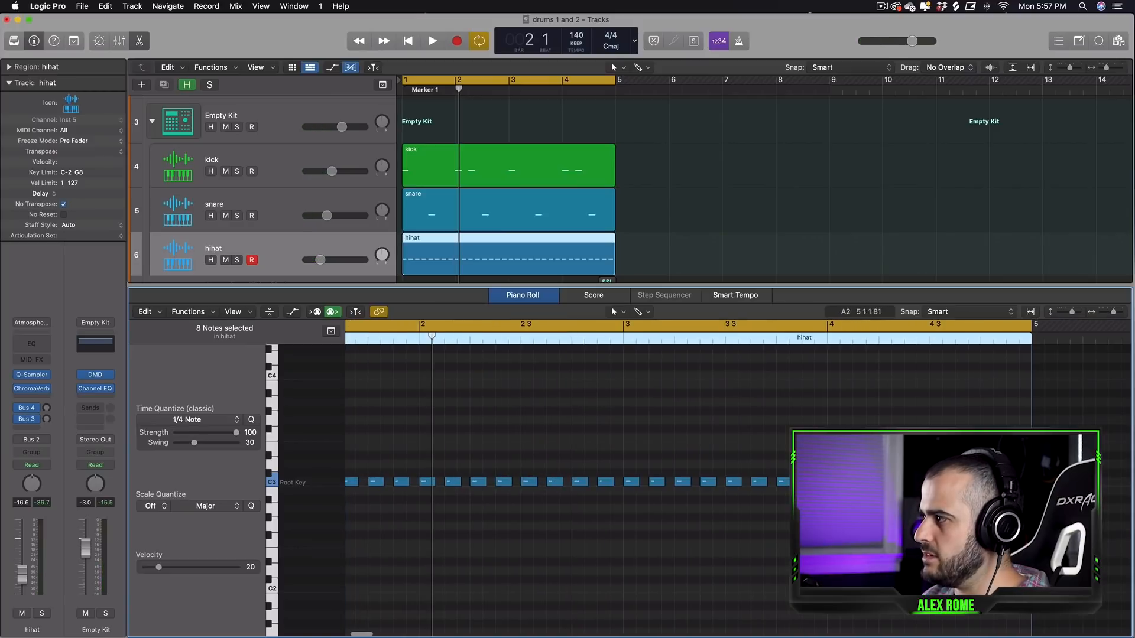
Quantize all the hi-hat notes to 1/8 Note with a swing of 24.
left_click_drag(792, 511, 328, 450)
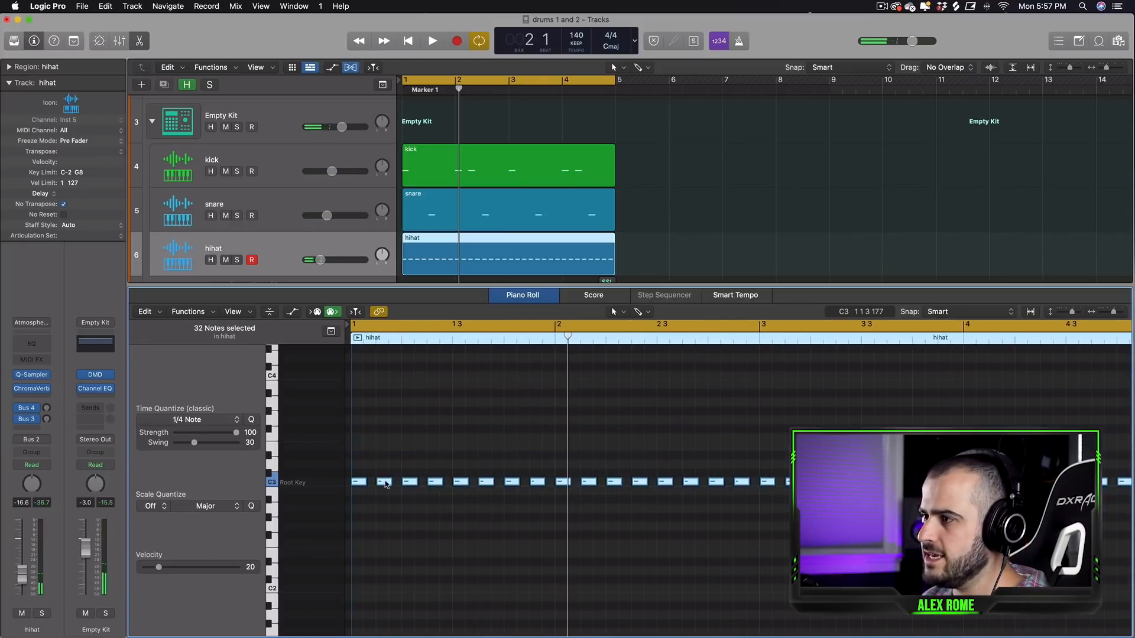
left_click(207, 421)
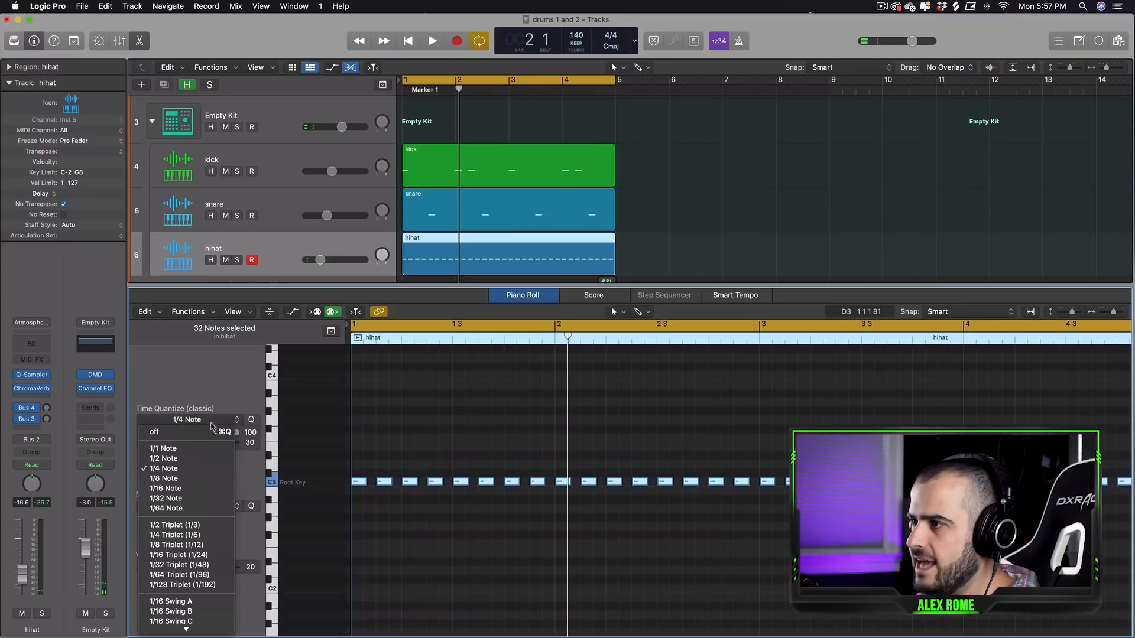
left_click(189, 479)
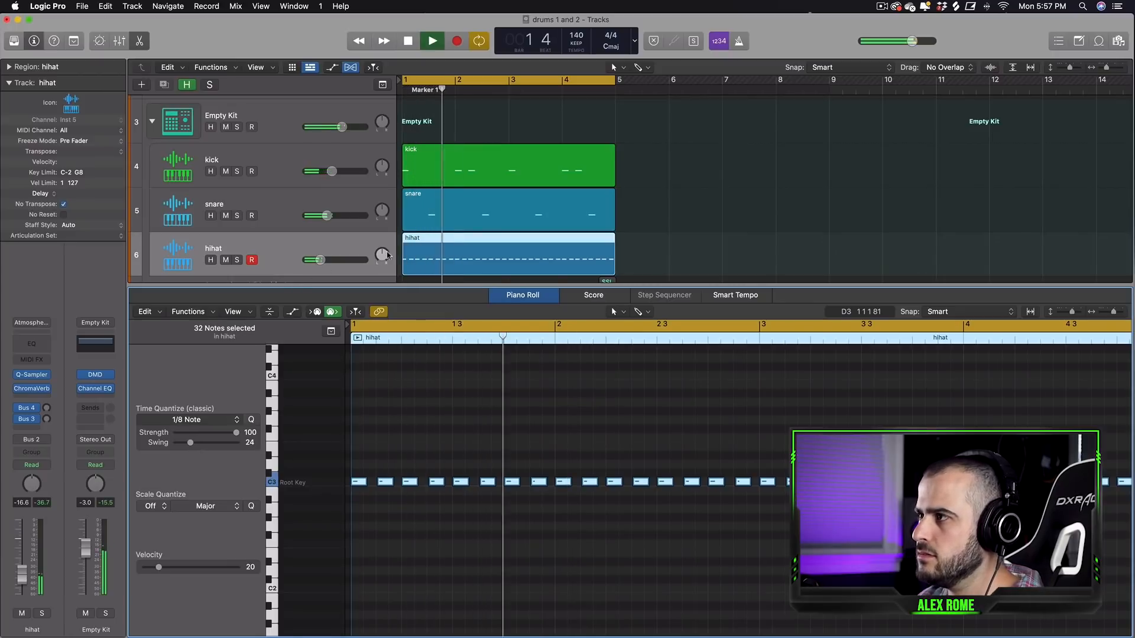
Shrink the note editor and lower the hihat track's volume to -21.5 dB while the loop plays.
left_click_drag(410, 302, 351, 540)
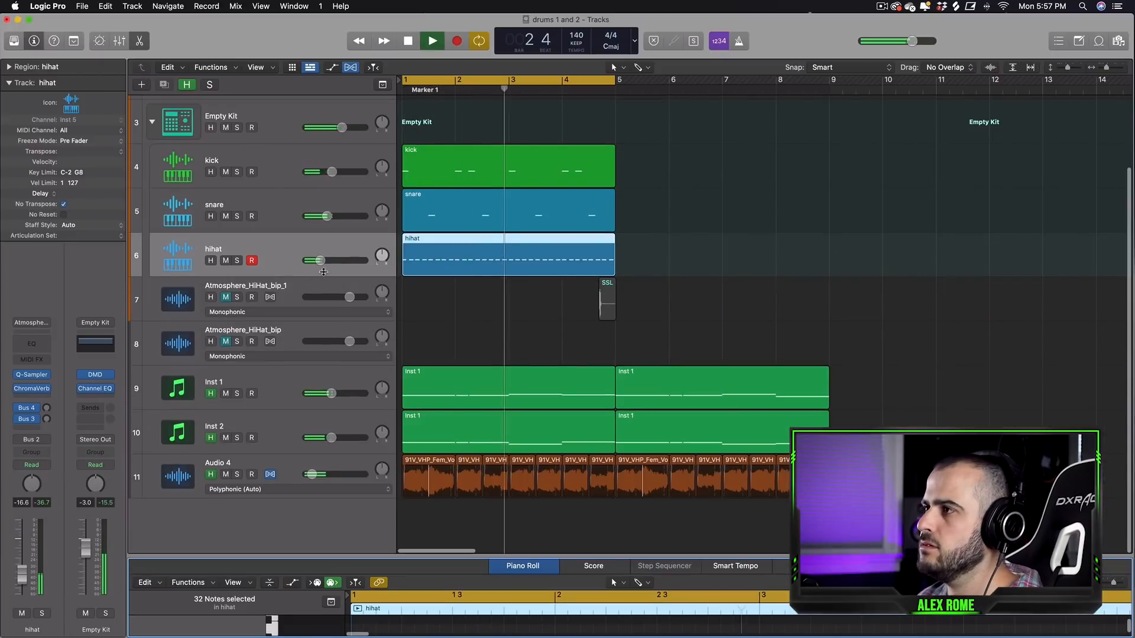
left_click_drag(321, 261, 320, 261)
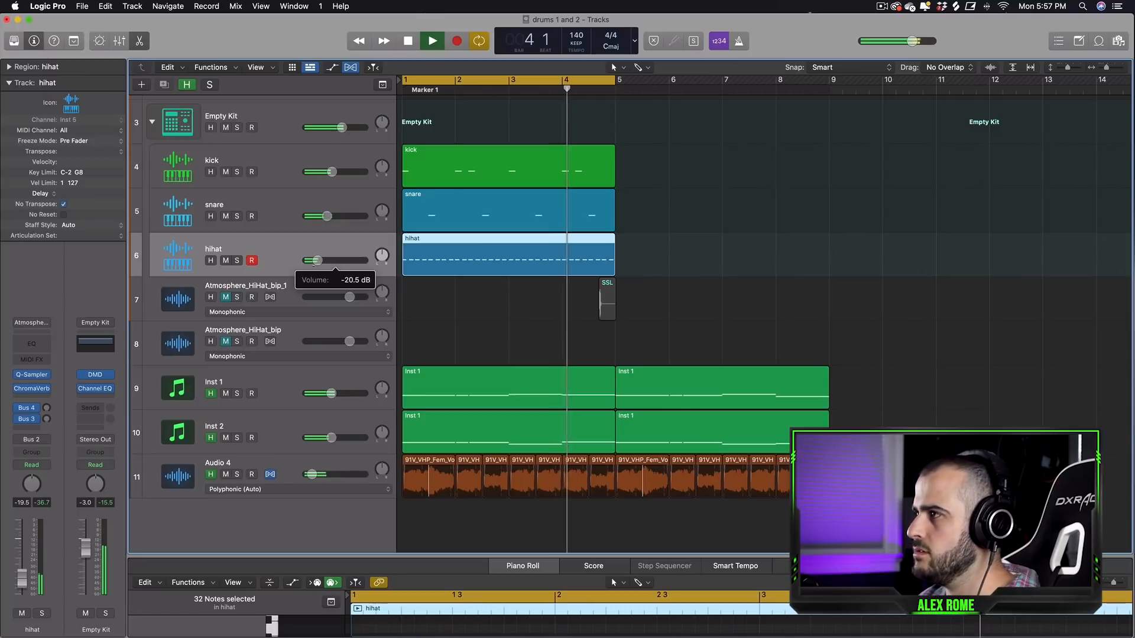
left_click_drag(317, 261, 316, 260)
scroll(548, 349, "up", 1)
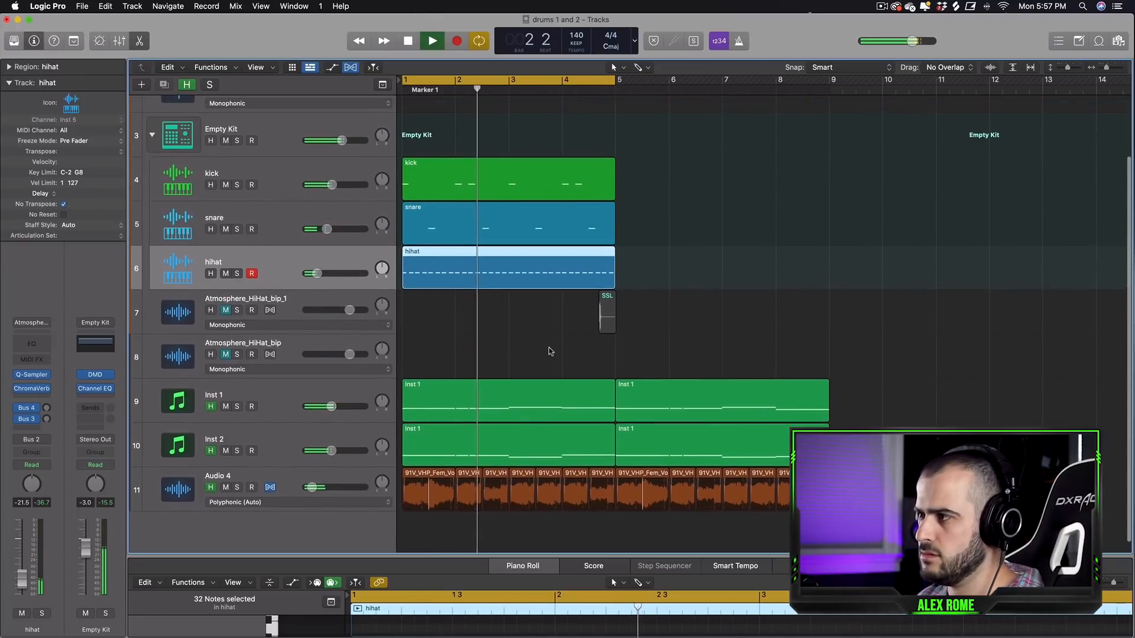